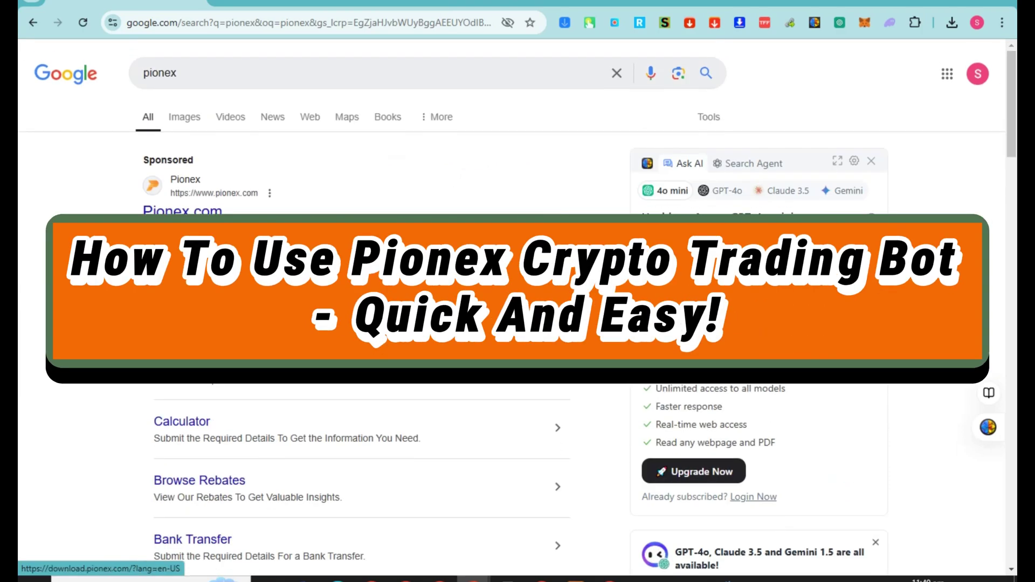
- Scroll the pionex Google search results down and back up
scroll(356, 302, "down", 1)
scroll(355, 301, "up", 1)
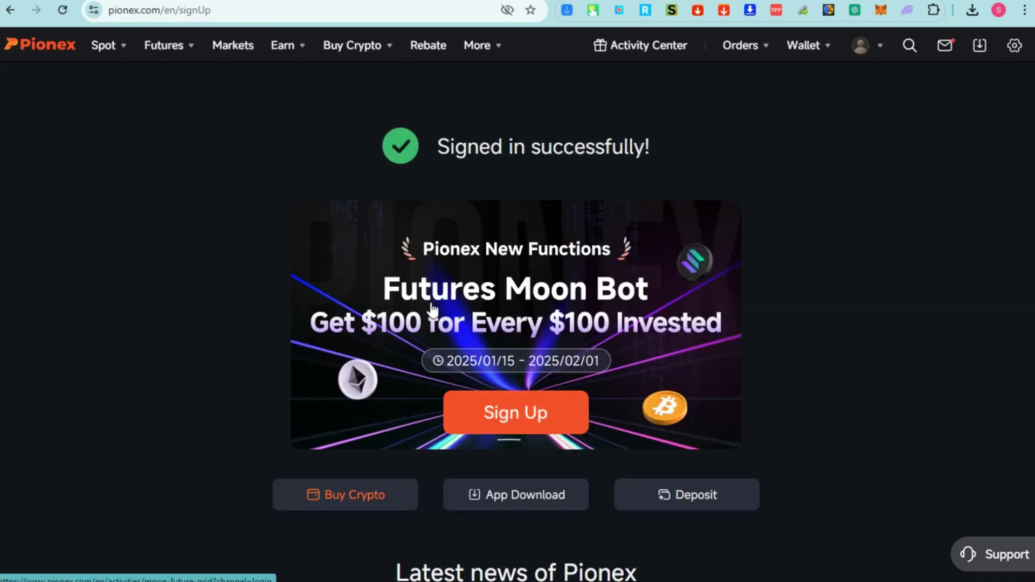
mouse_move(120, 48)
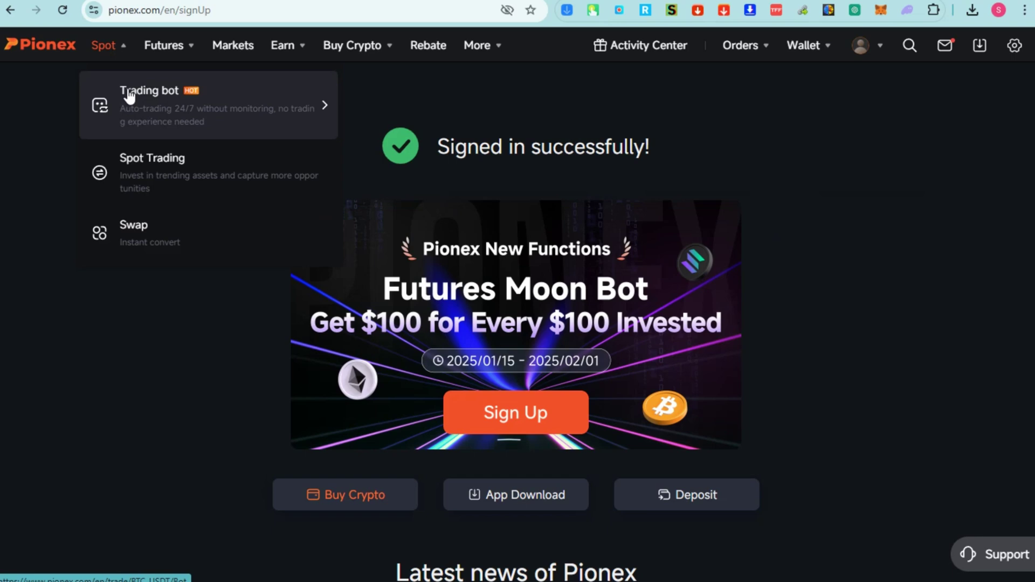
mouse_move(170, 51)
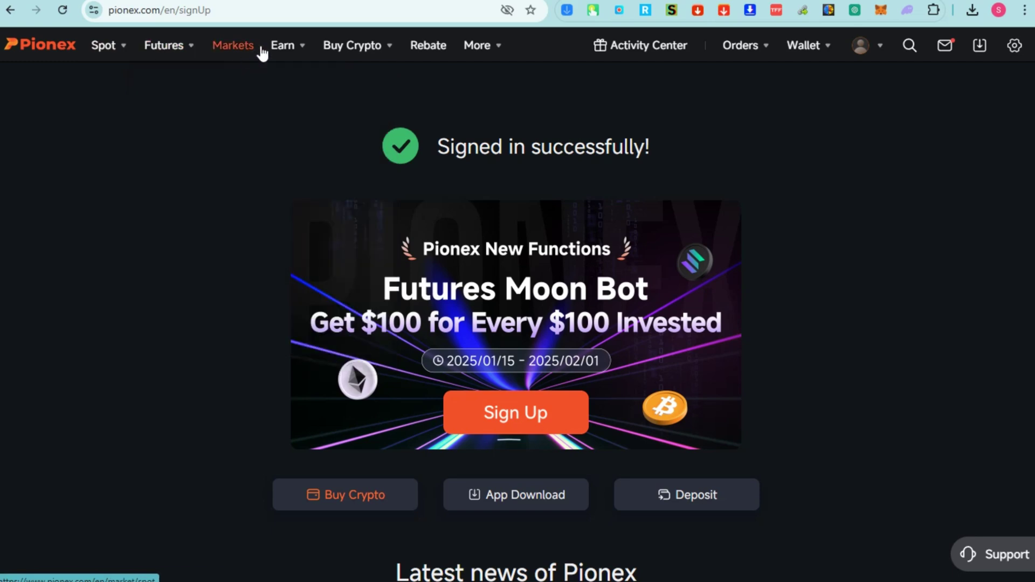
mouse_move(296, 47)
mouse_move(349, 106)
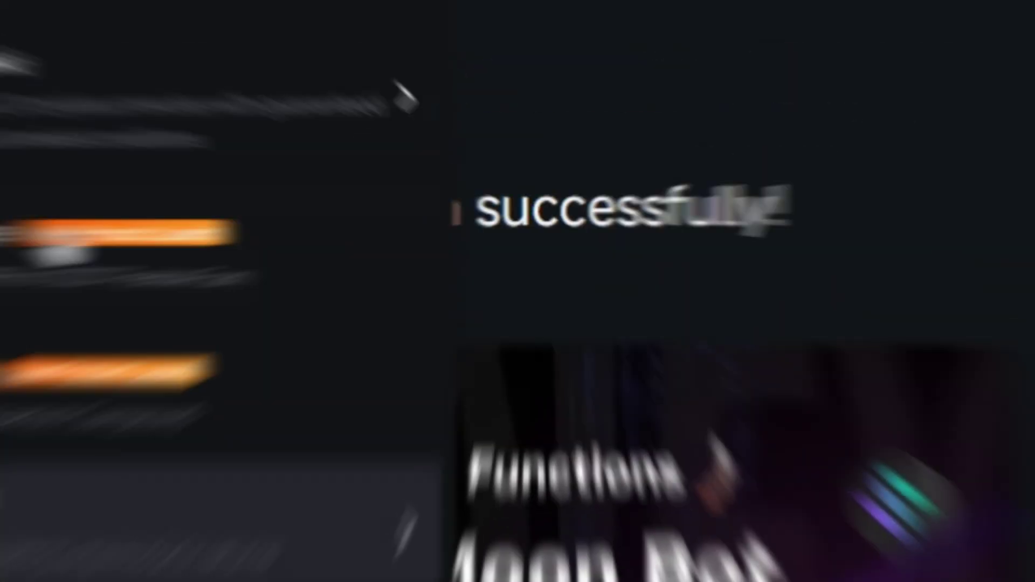
mouse_move(374, 49)
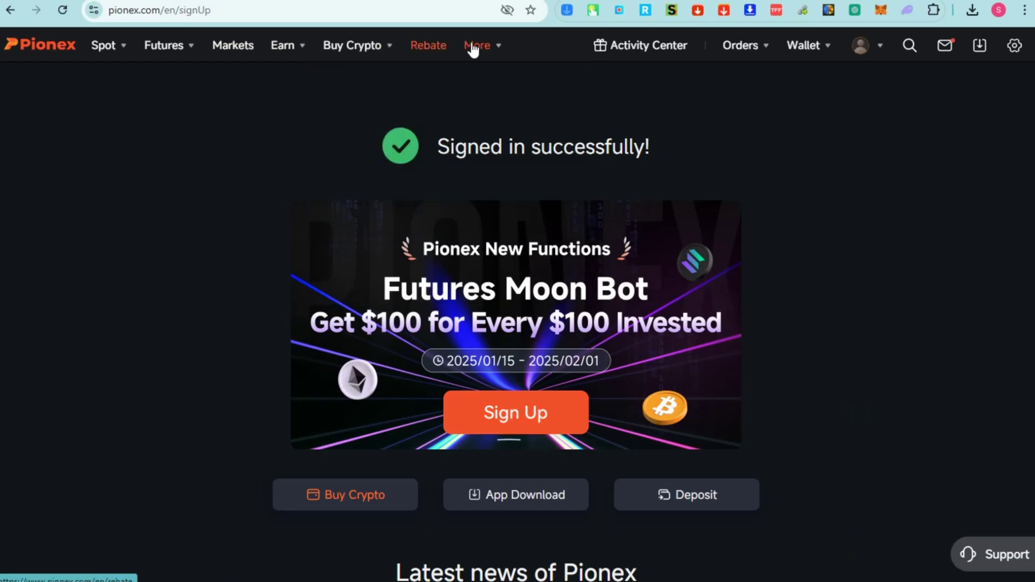
mouse_move(474, 49)
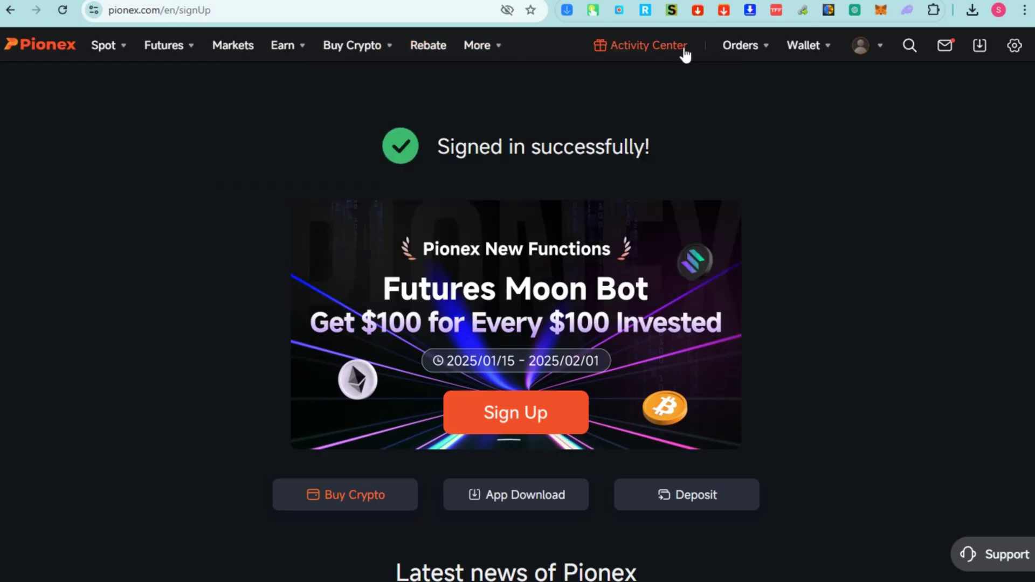
mouse_move(757, 51)
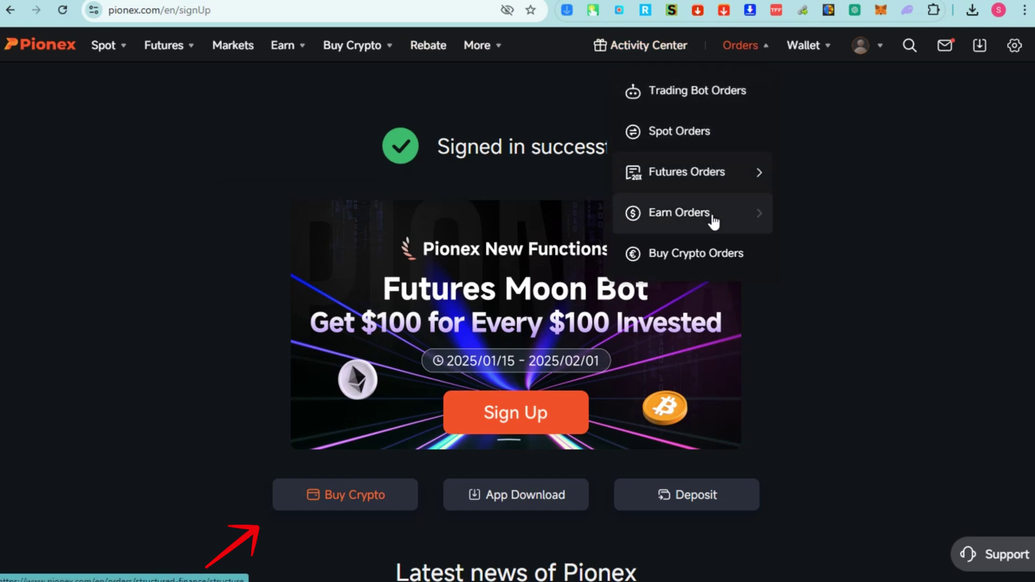
mouse_move(807, 51)
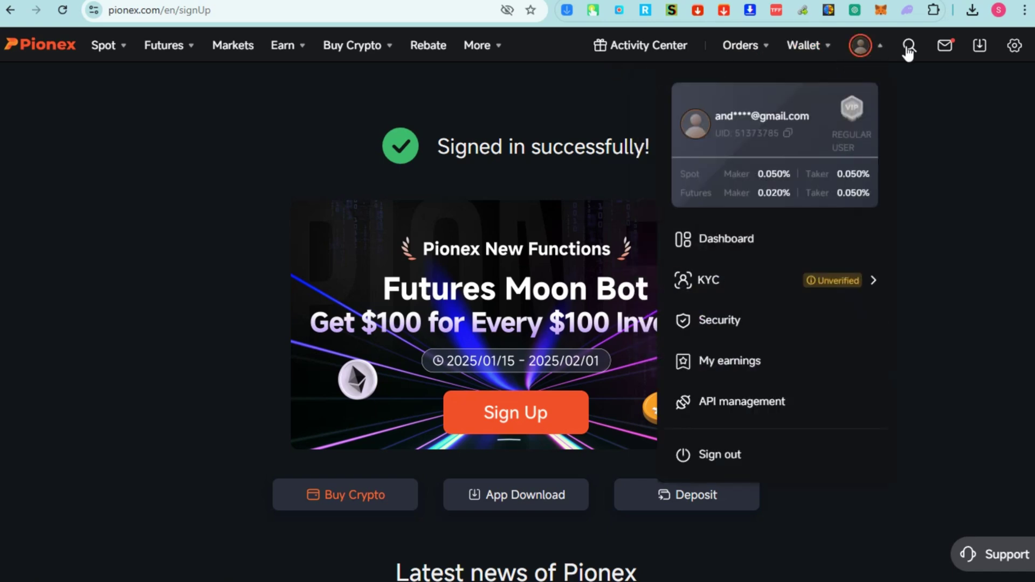
mouse_move(1027, 52)
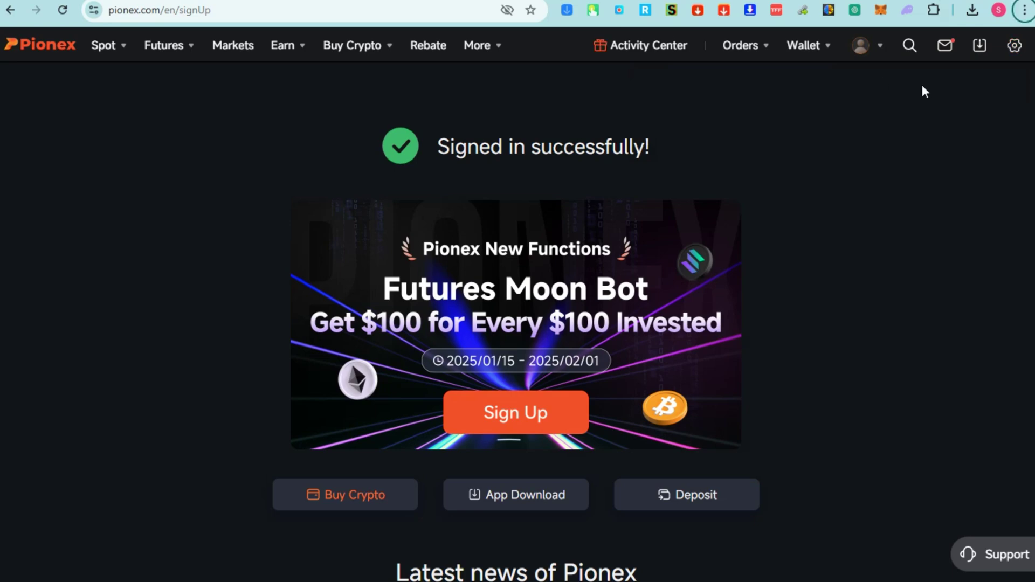
scroll(836, 260, "down", 8)
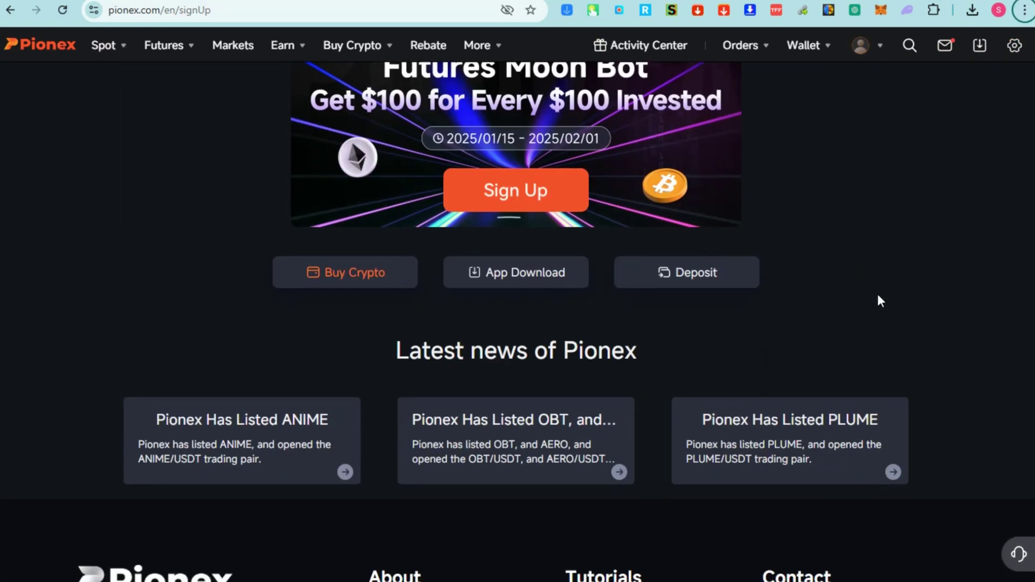
scroll(877, 292, "down", 2)
scroll(892, 307, "up", 11)
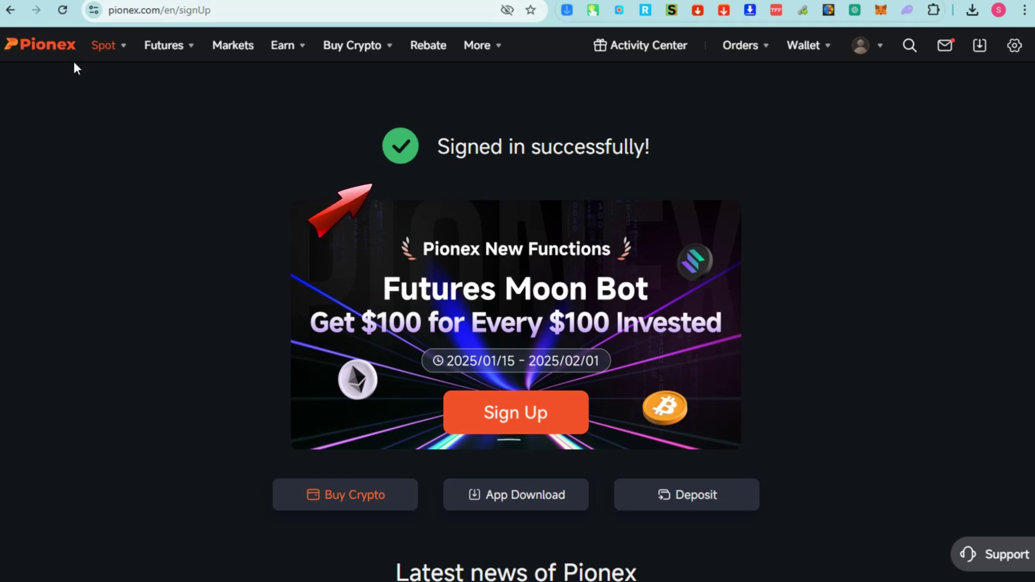
- Open the BTC/USDT trading bot page from the Spot > Trading bot menu
mouse_move(116, 54)
left_click(150, 97)
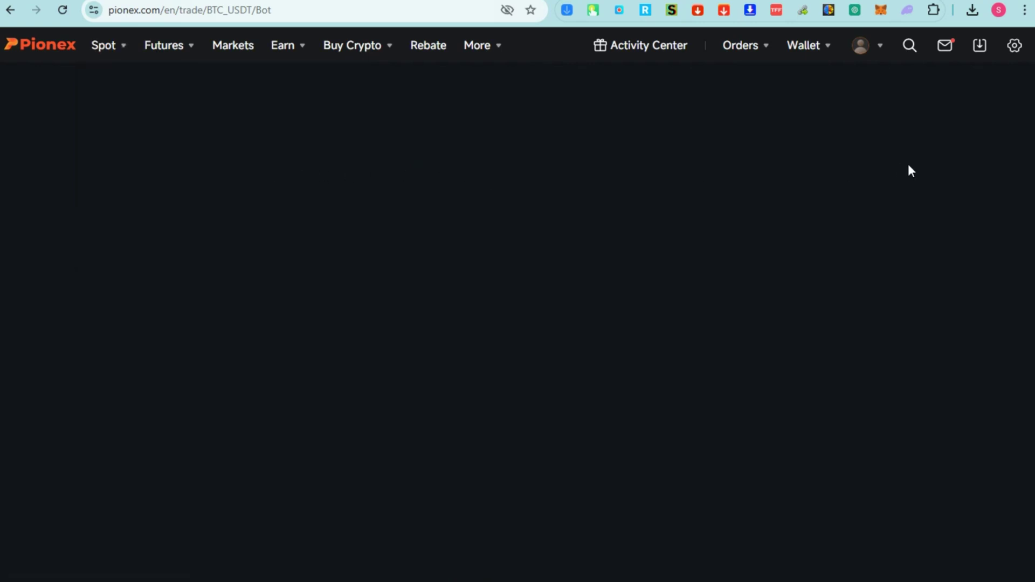
scroll(892, 173, "down", 3)
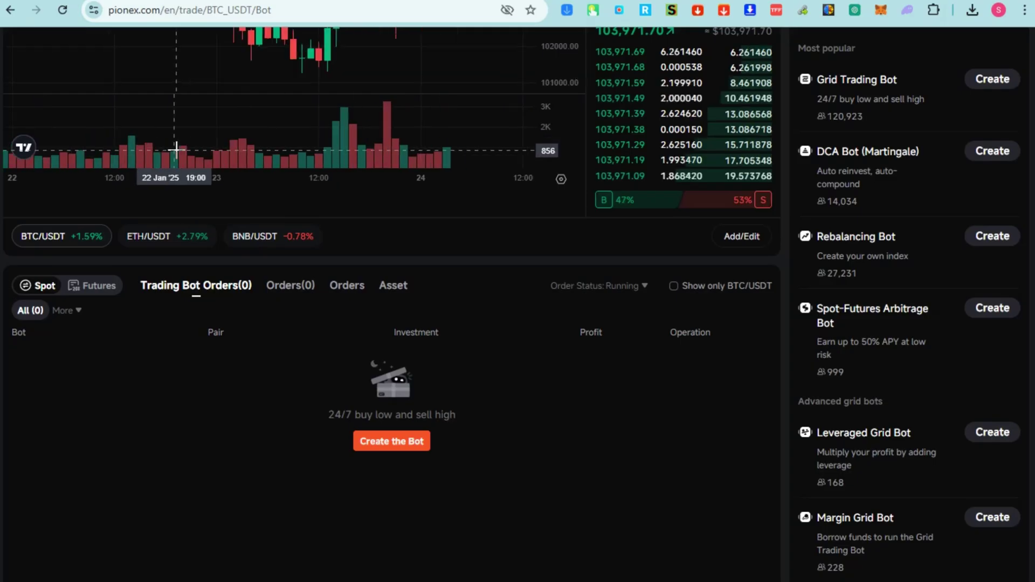
scroll(285, 178, "up", 10)
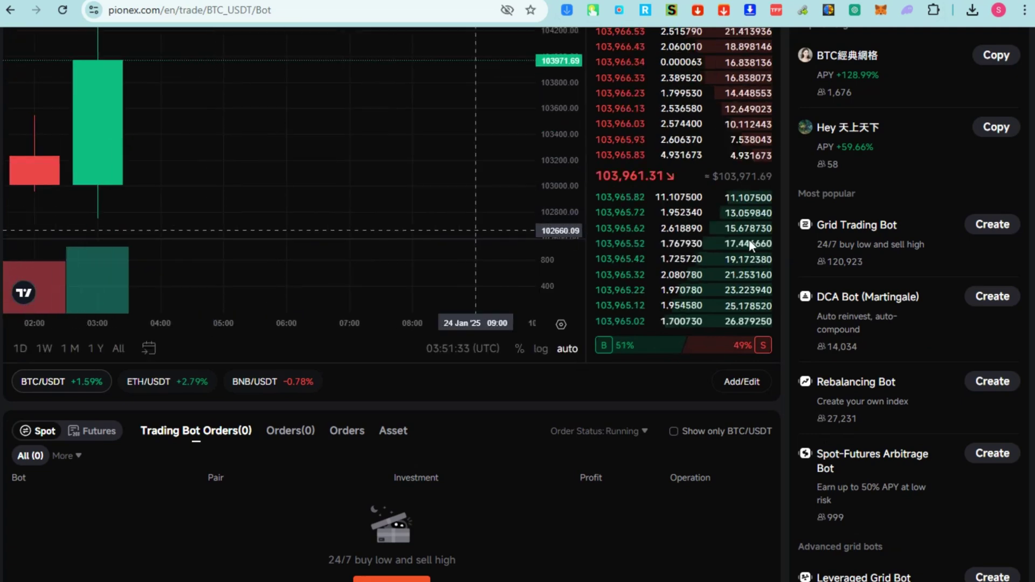
scroll(892, 302, "up", 1)
scroll(286, 216, "up", 2)
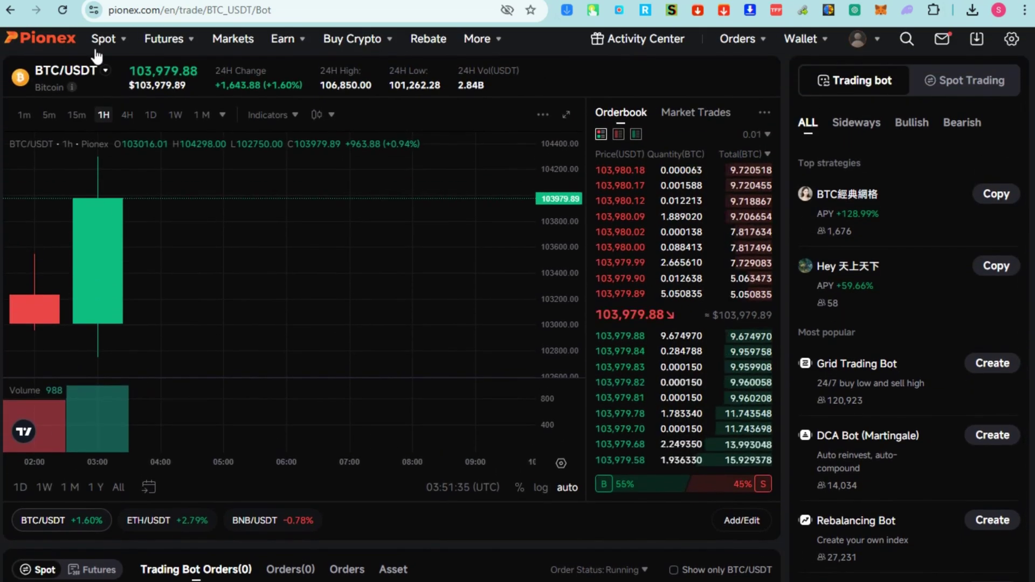
- Reload the trading bot page and start Create the Bot, reaching the 2FA prompt
mouse_move(104, 38)
left_click(149, 101)
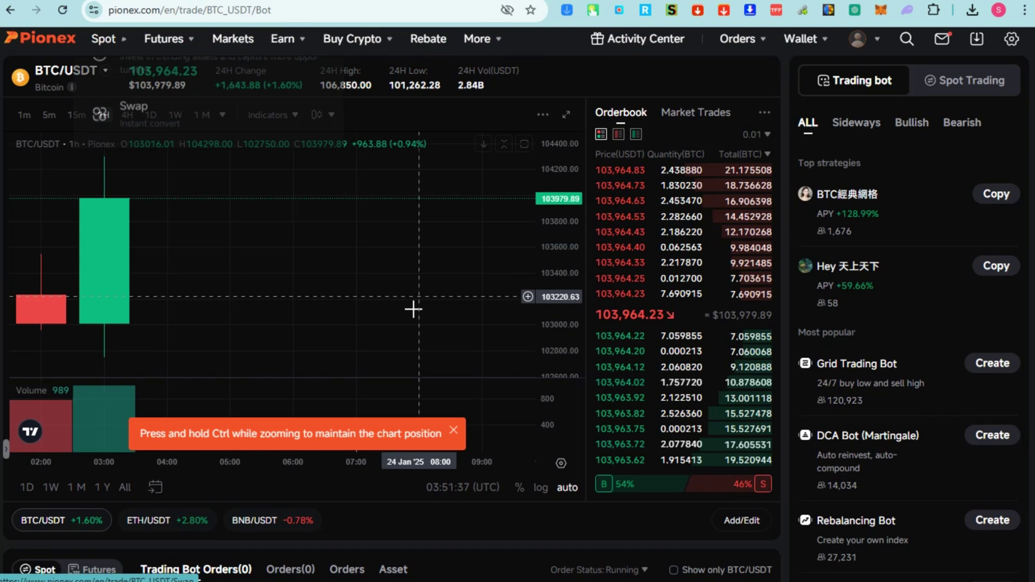
scroll(463, 485, "down", 5)
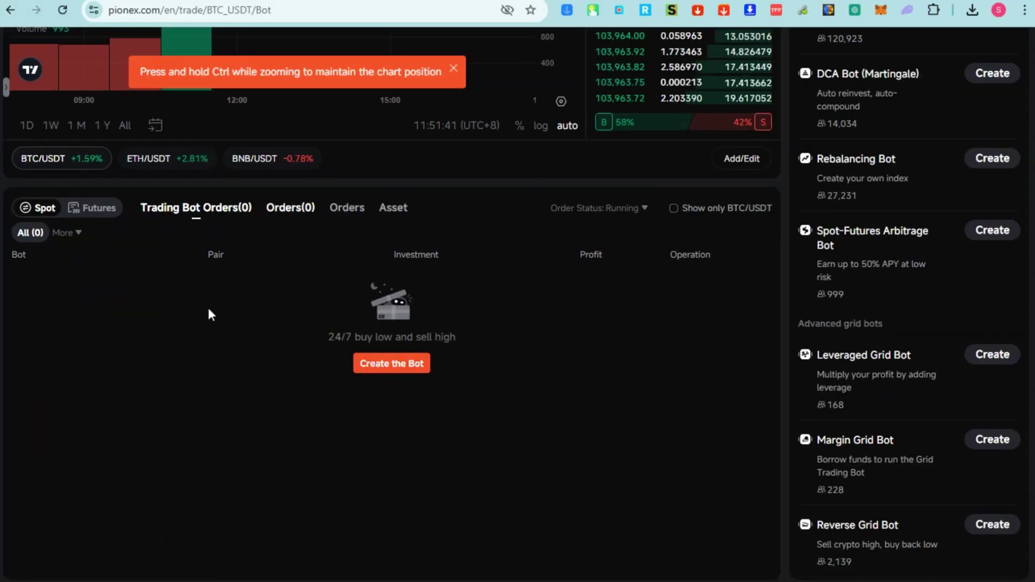
left_click(396, 371)
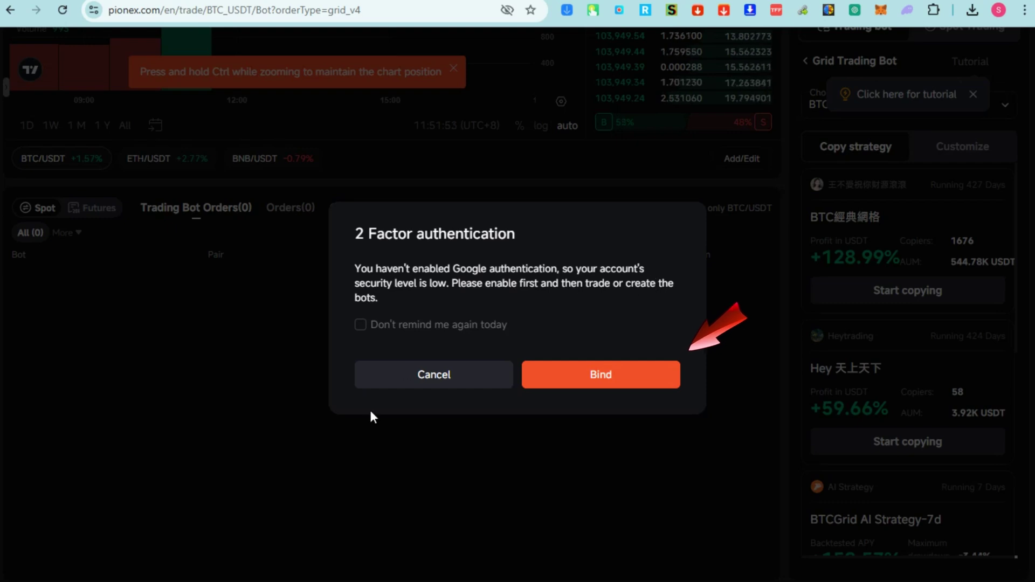
- Bind Google Authenticator with the email and authenticator codes, then copy the 16-digit backup key
left_click(586, 375)
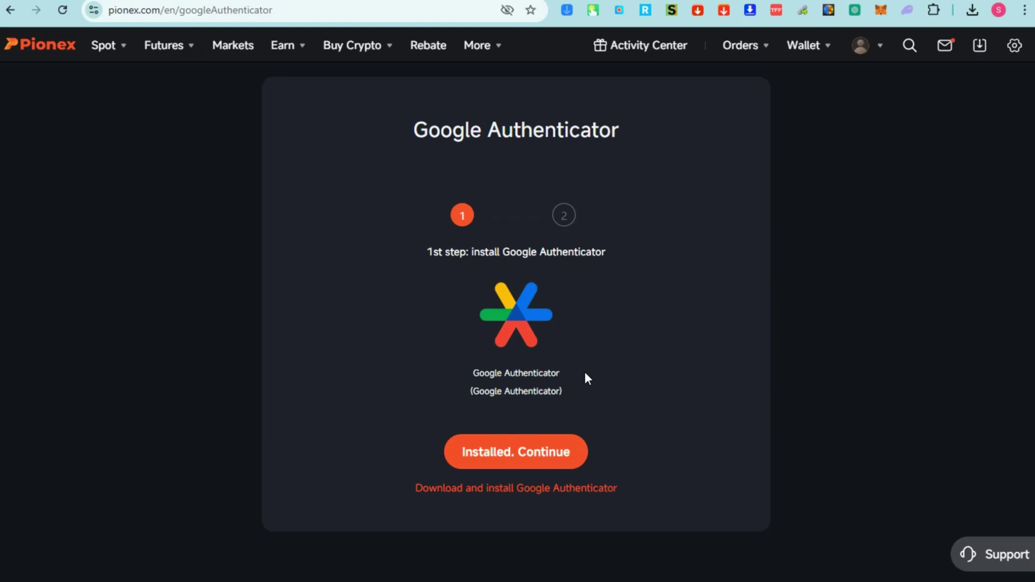
left_click(584, 376)
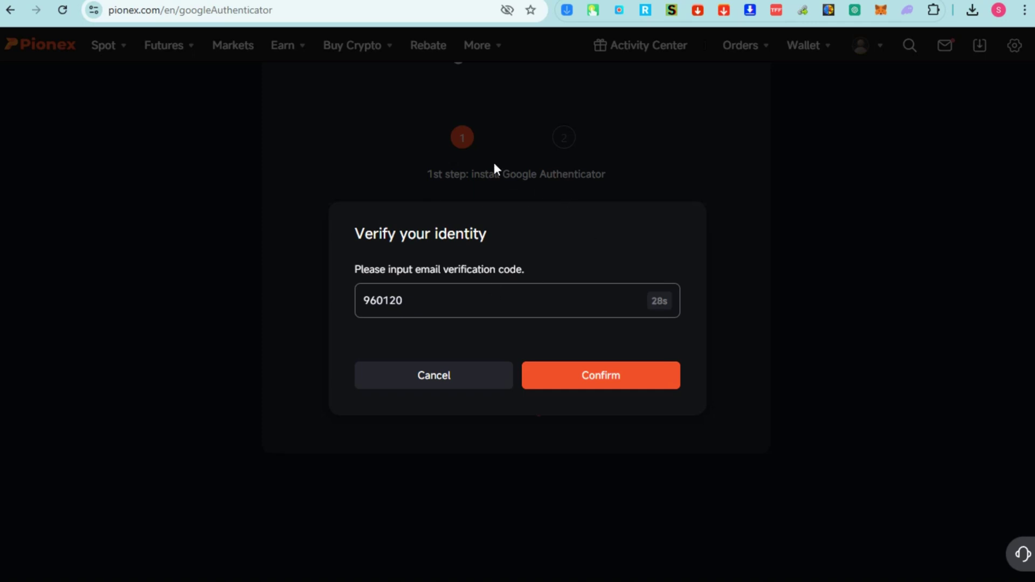
left_click(623, 384)
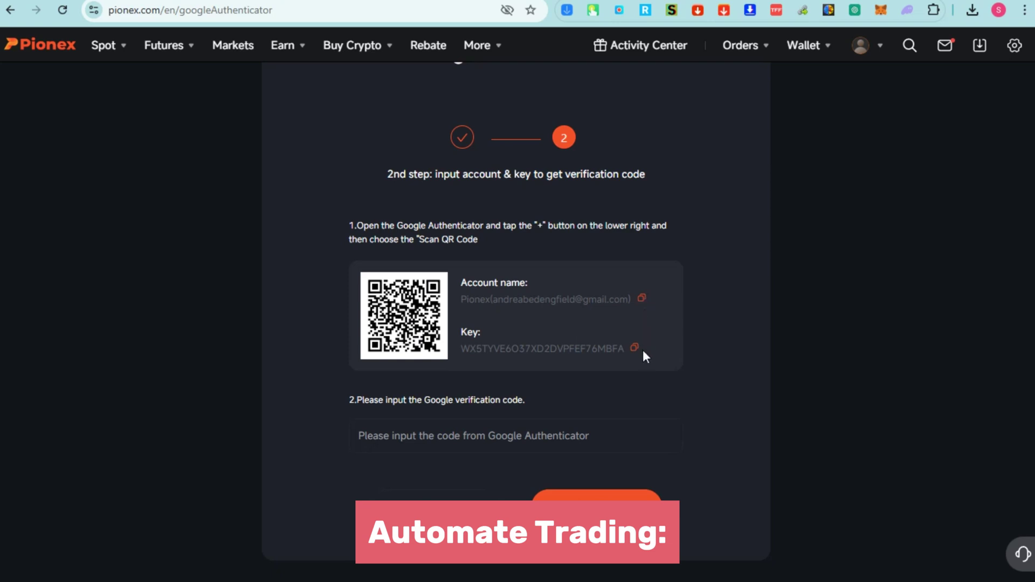
left_click(598, 493)
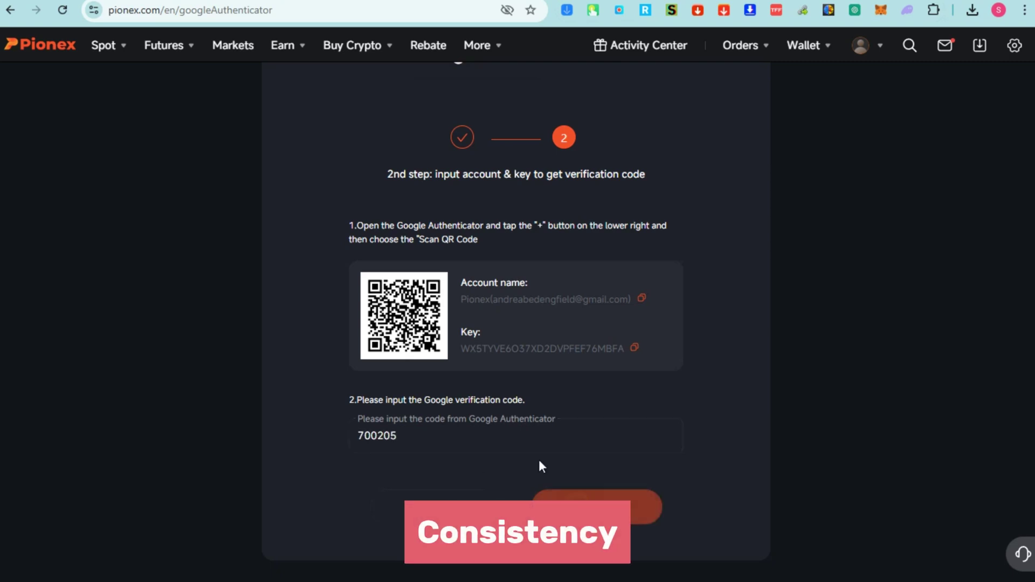
left_click(544, 502)
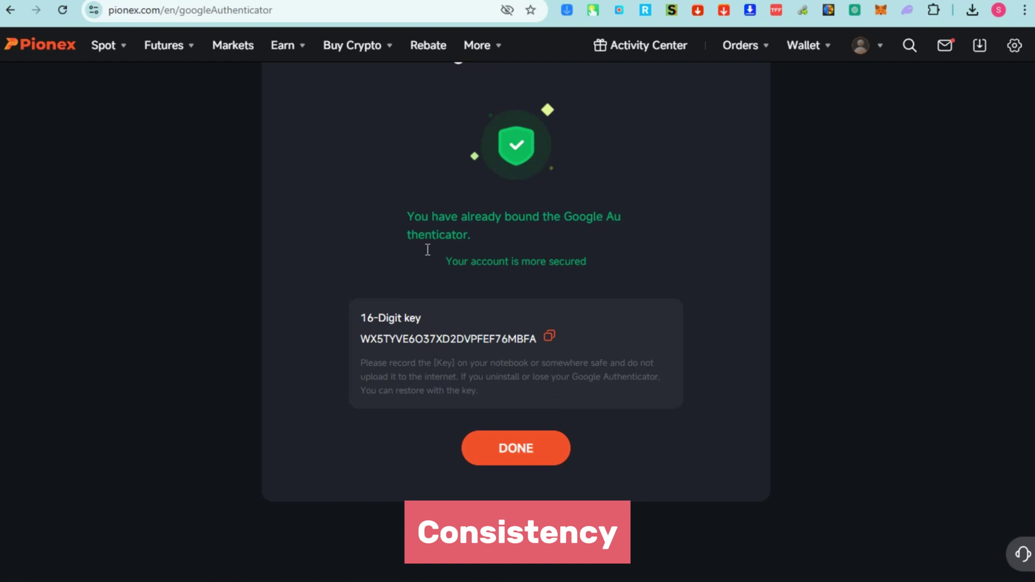
left_click(549, 337)
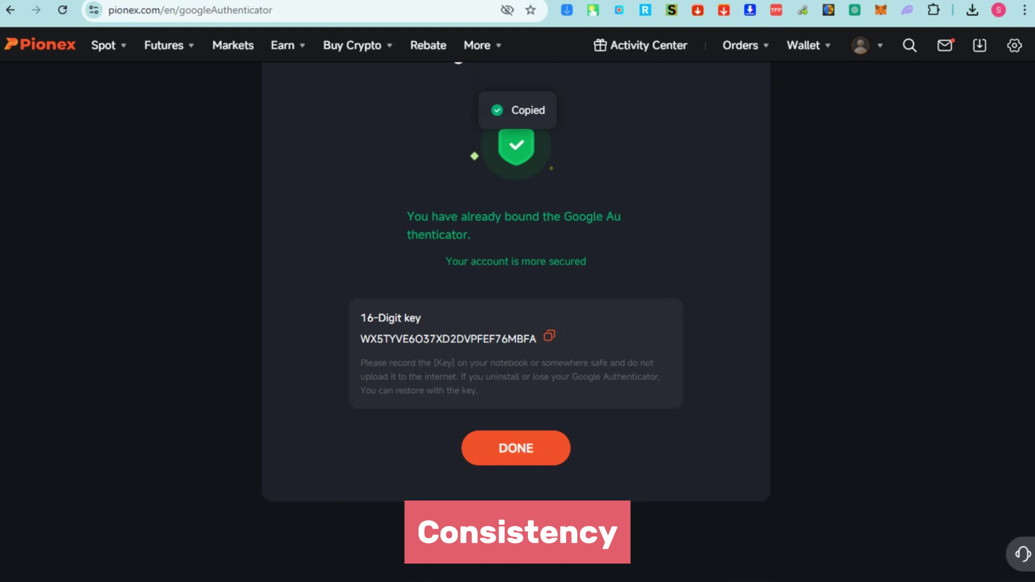
- Paste the 16-digit backup key into Notepad and return to the Pionex page
key("super")
type("m")
key("BackSpace")
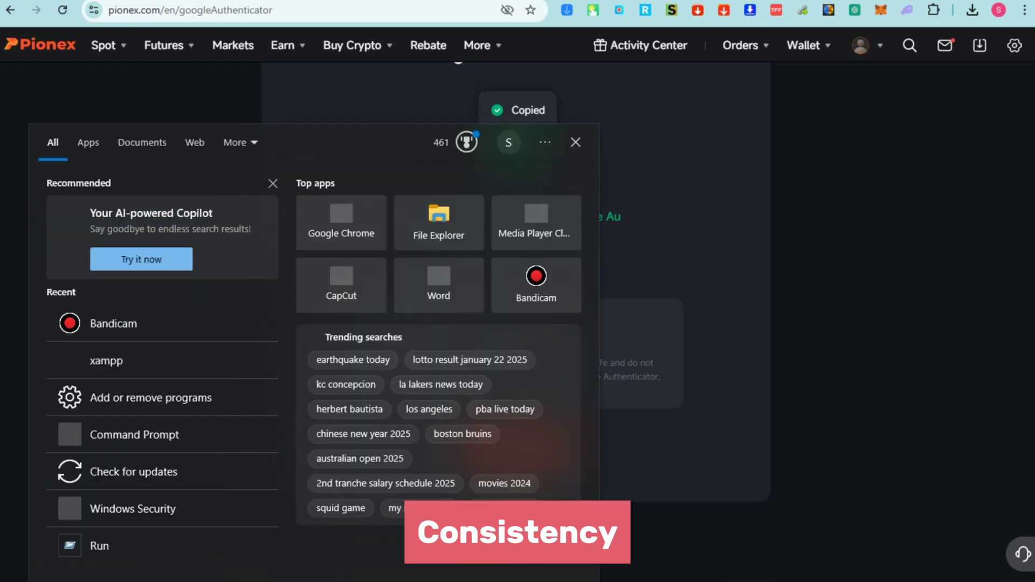
type("notepad")
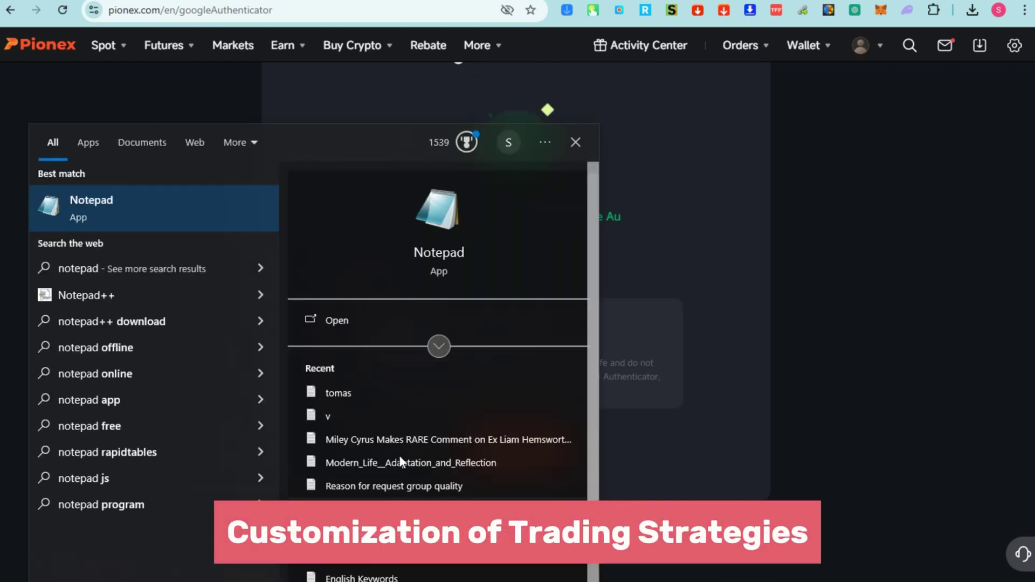
left_click(375, 330)
key("ctrl+v")
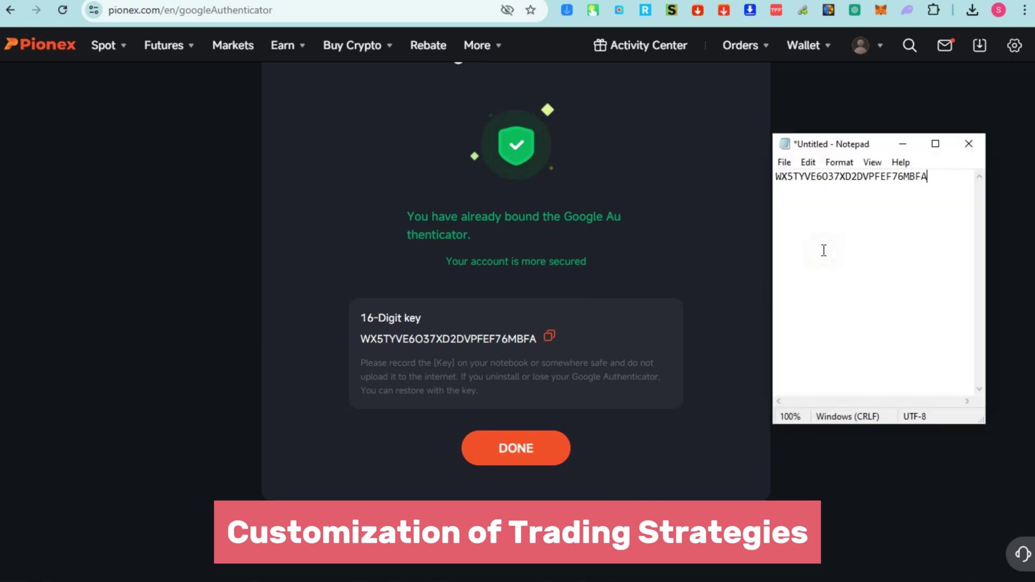
left_click(811, 91)
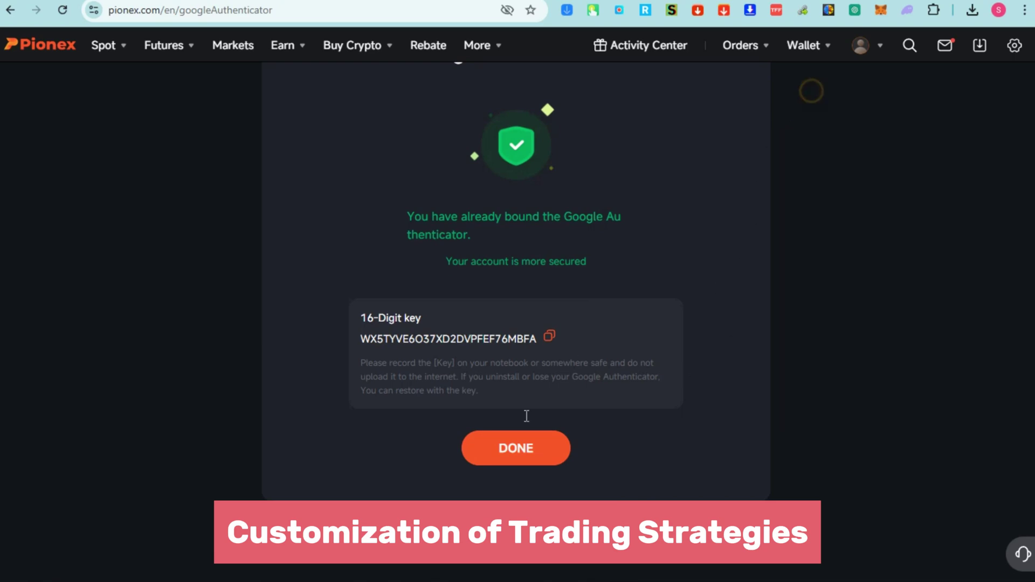
- Finish the authenticator setup with DONE, returning to the BTC/USDT trading bot page
left_click(527, 463)
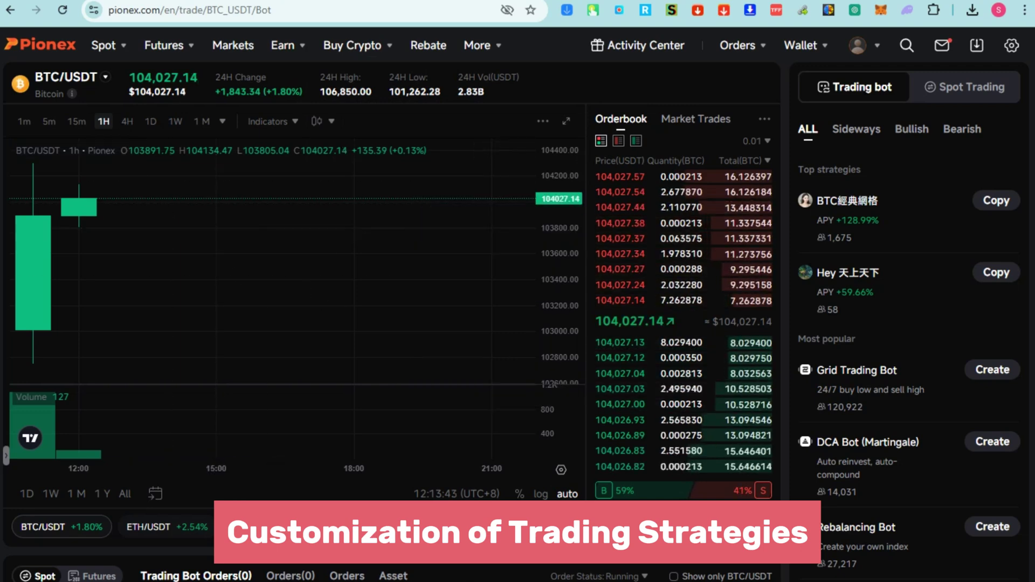
scroll(559, 264, "down", 3)
scroll(392, 291, "down", 2)
scroll(392, 291, "up", 5)
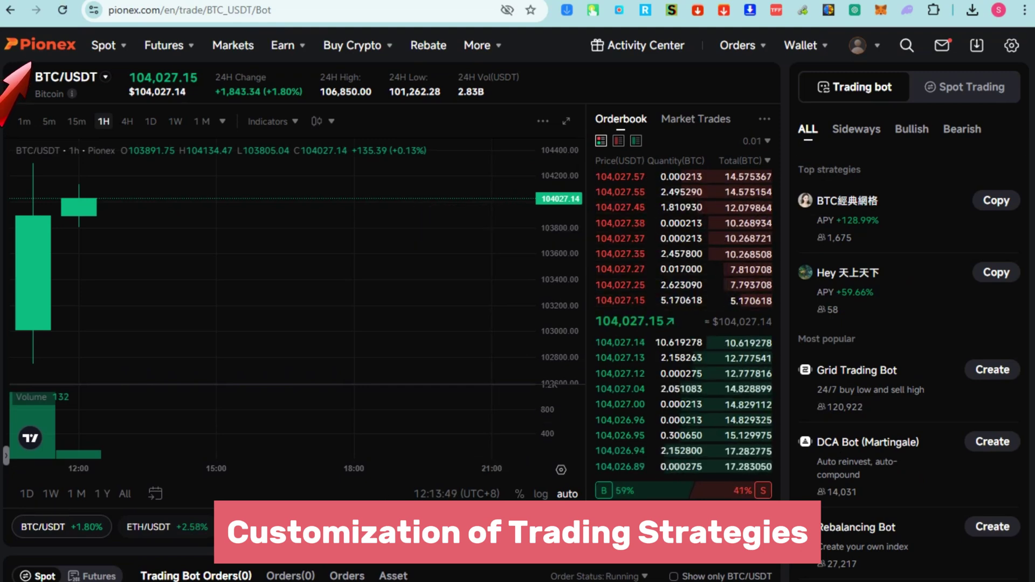
- Open and close the BTC/USDT trading pair list without changing the pair
left_click(85, 80)
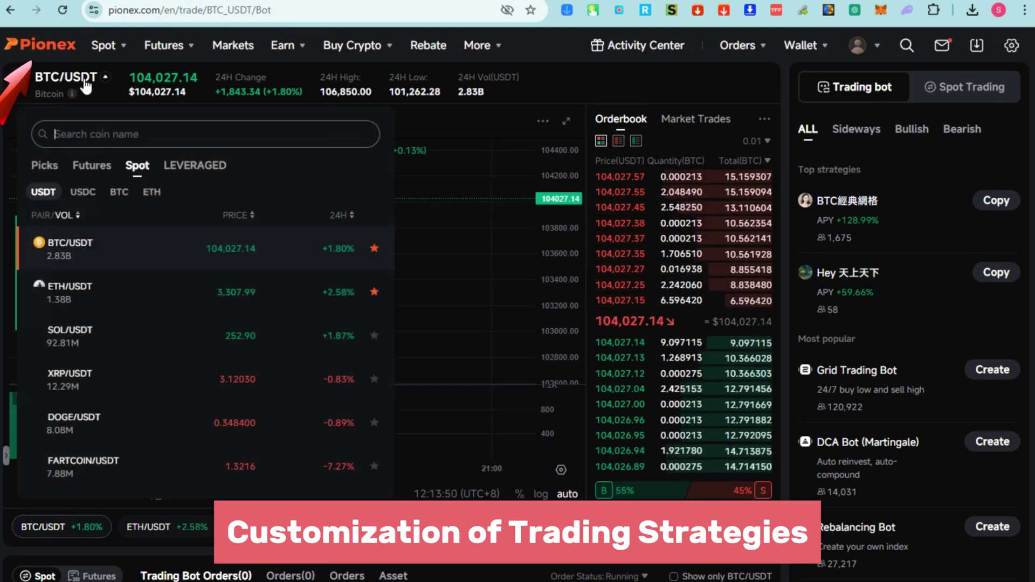
left_click(57, 84)
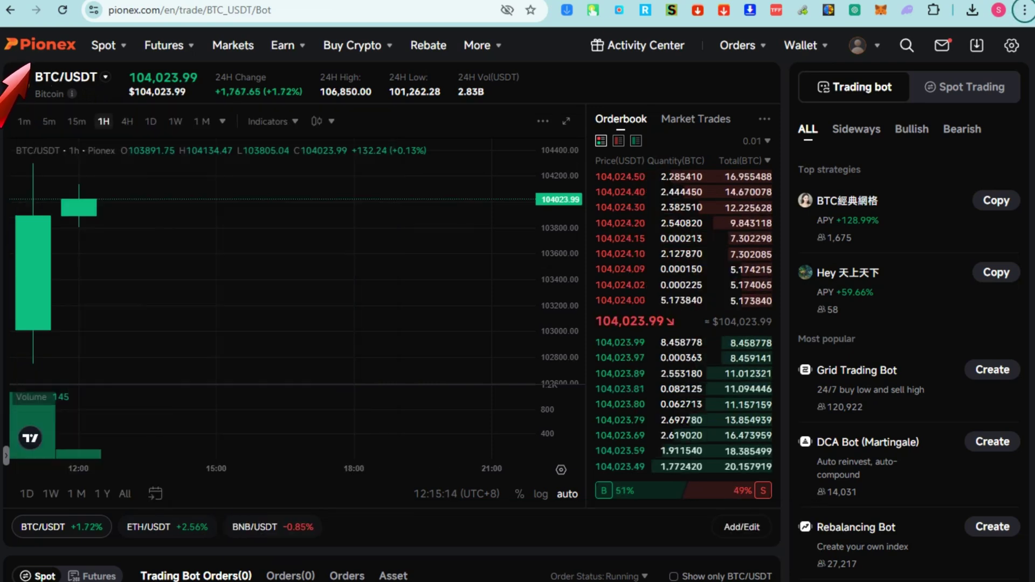
left_click(107, 81)
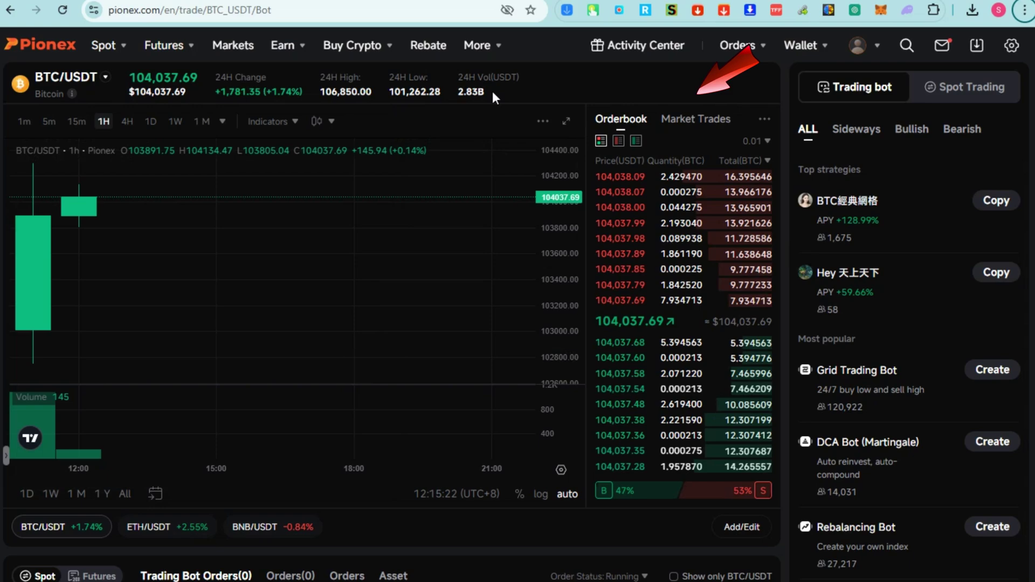
scroll(514, 250, "down", 2)
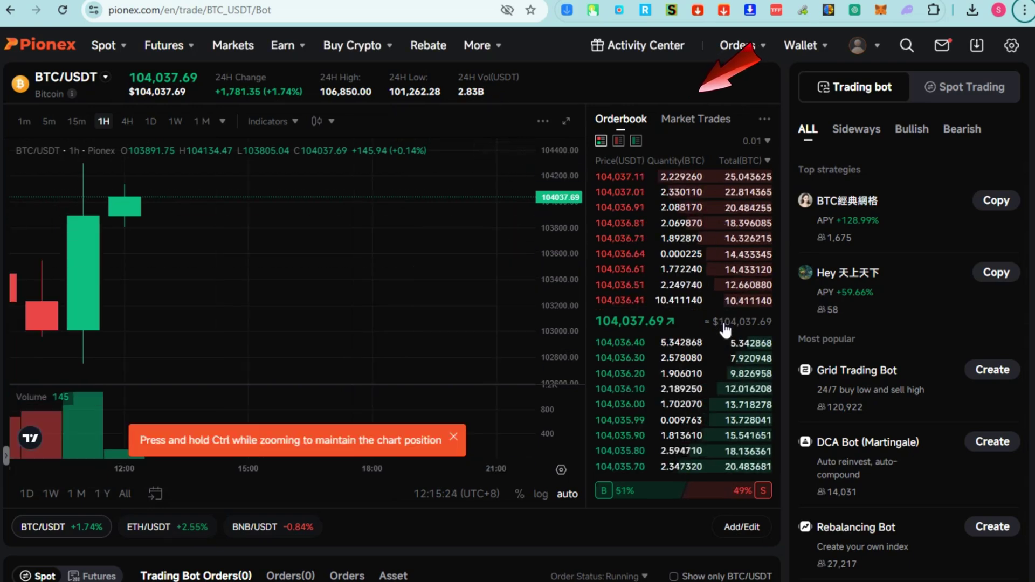
scroll(725, 325, "down", 5)
scroll(726, 328, "up", 5)
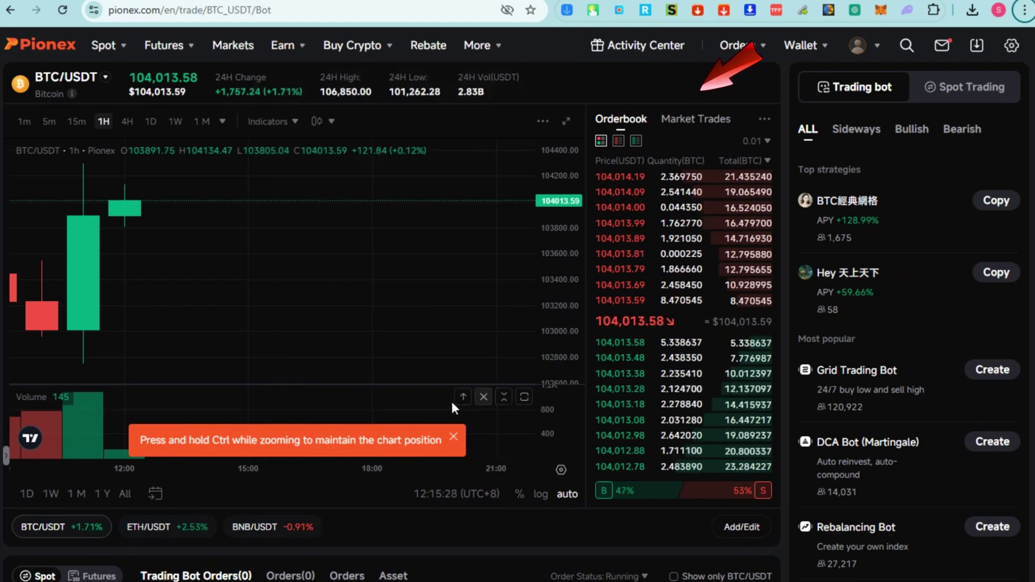
- Pan and zoom the 1H candlestick chart to earlier hours, then back toward the latest candles
left_click_drag(152, 247, 611, 267)
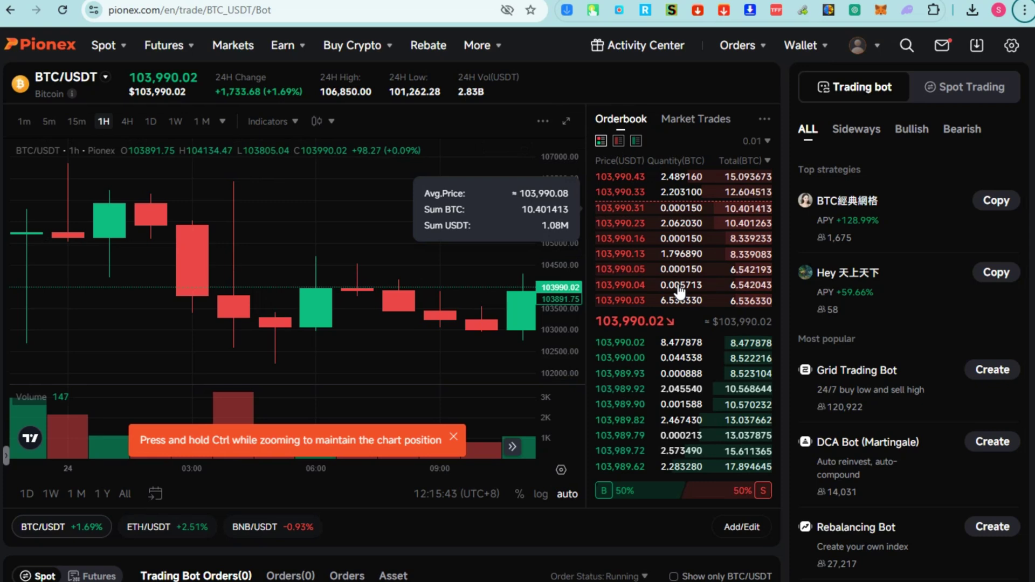
scroll(675, 439, "down", 4)
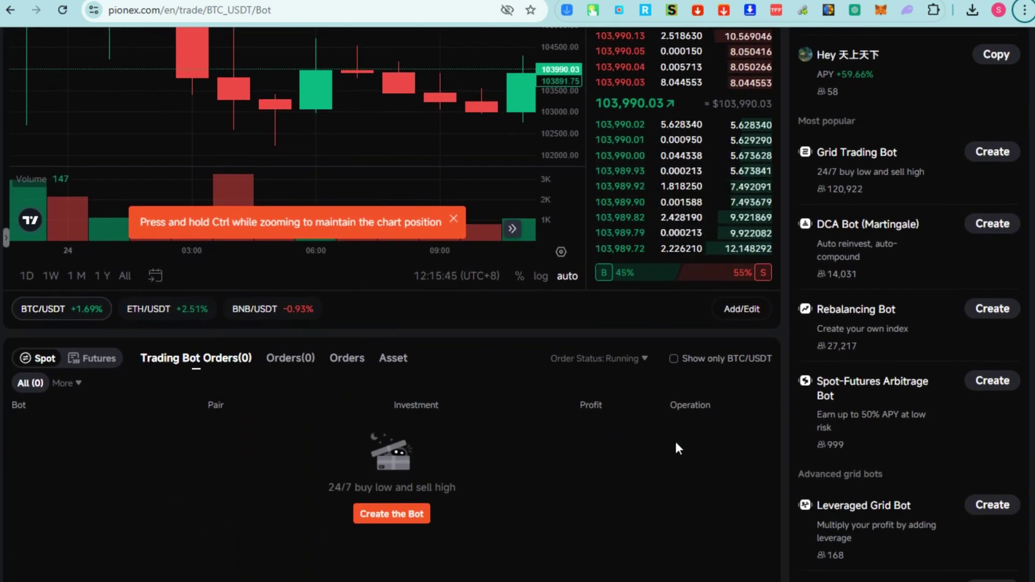
scroll(676, 442, "up", 1)
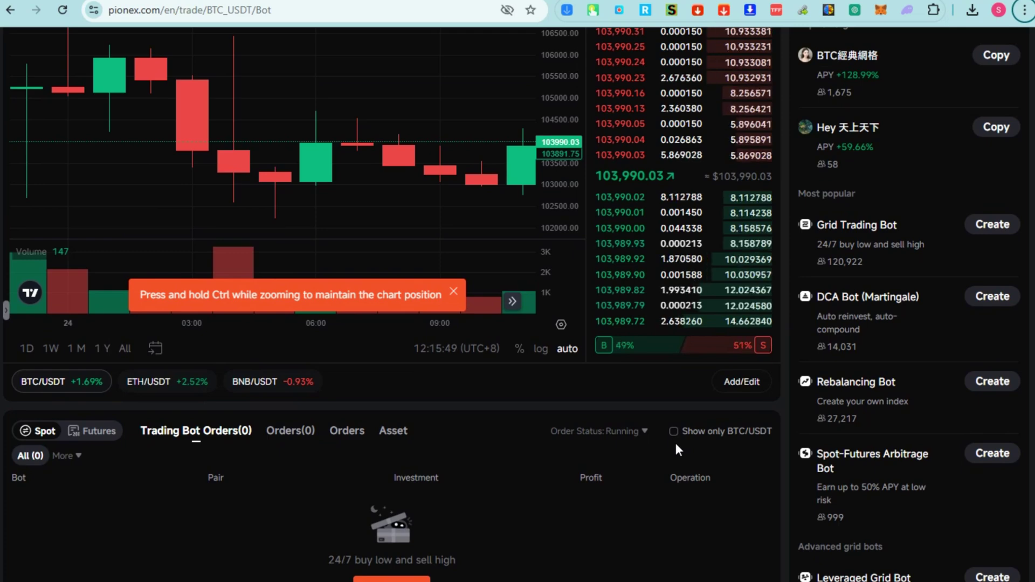
scroll(676, 444, "up", 2)
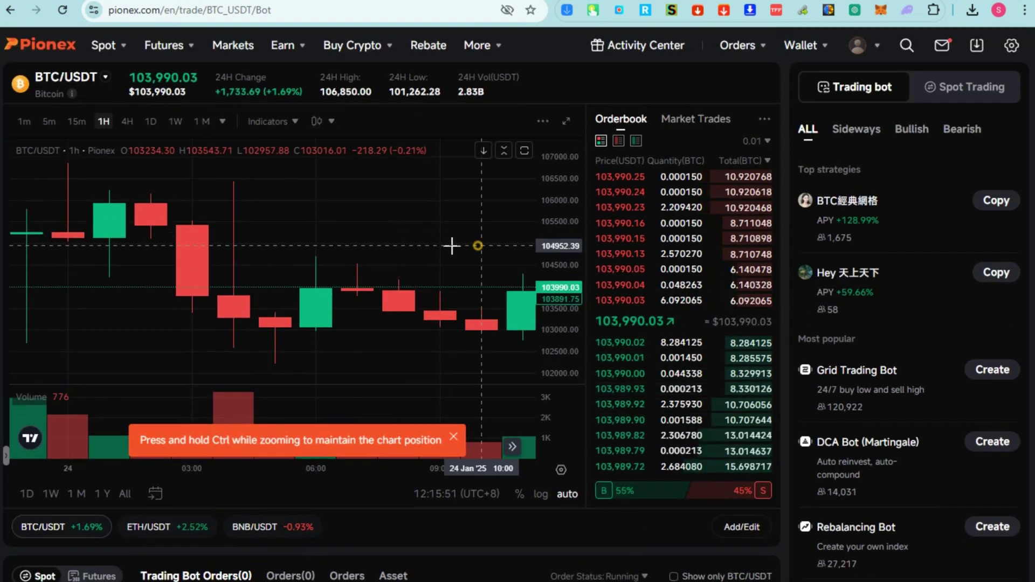
scroll(452, 246, "up", 3)
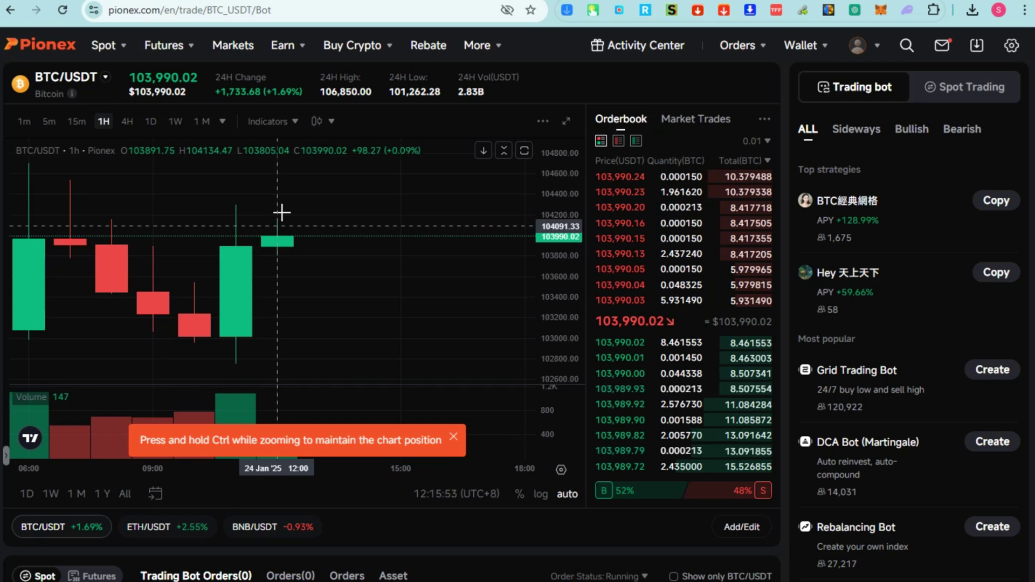
left_click_drag(296, 204, 276, 184)
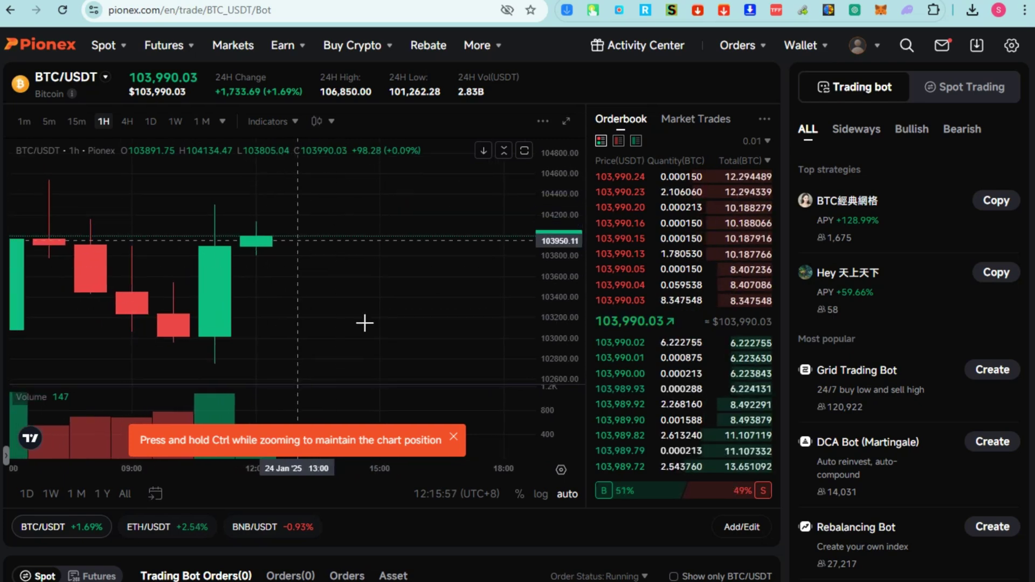
left_click(103, 82)
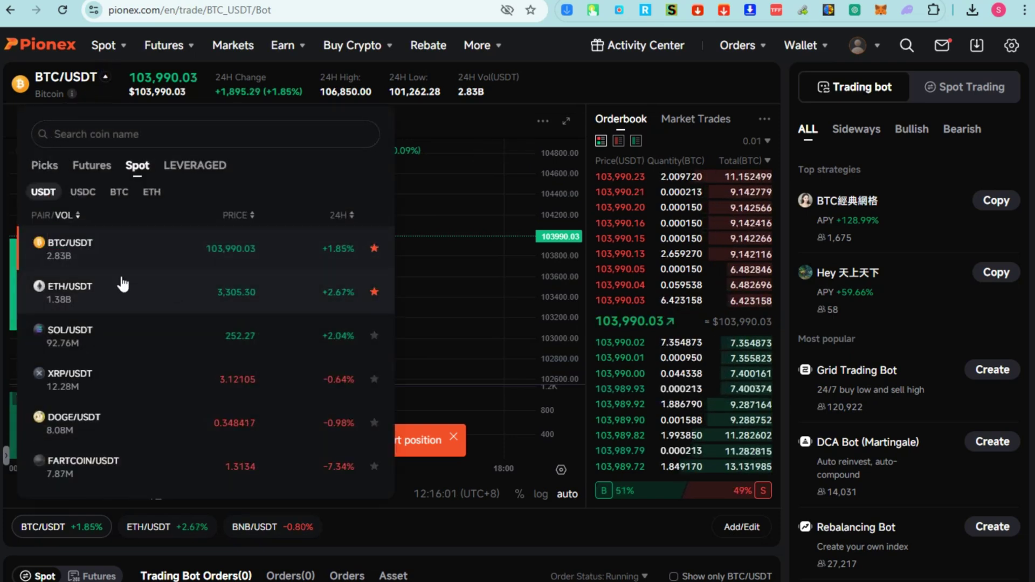
scroll(136, 288, "down", 3)
scroll(103, 284, "down", 1)
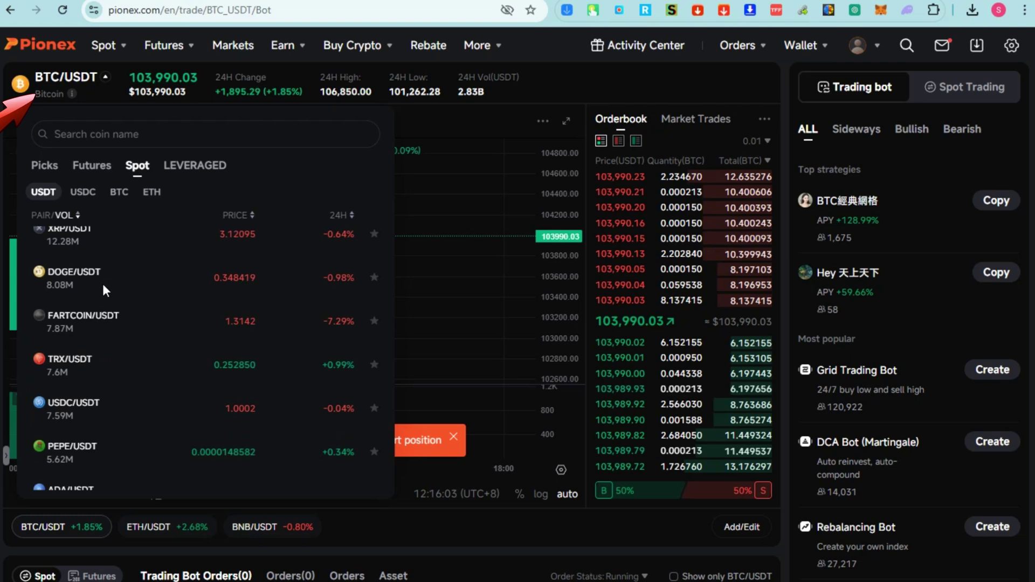
scroll(111, 277, "down", 1)
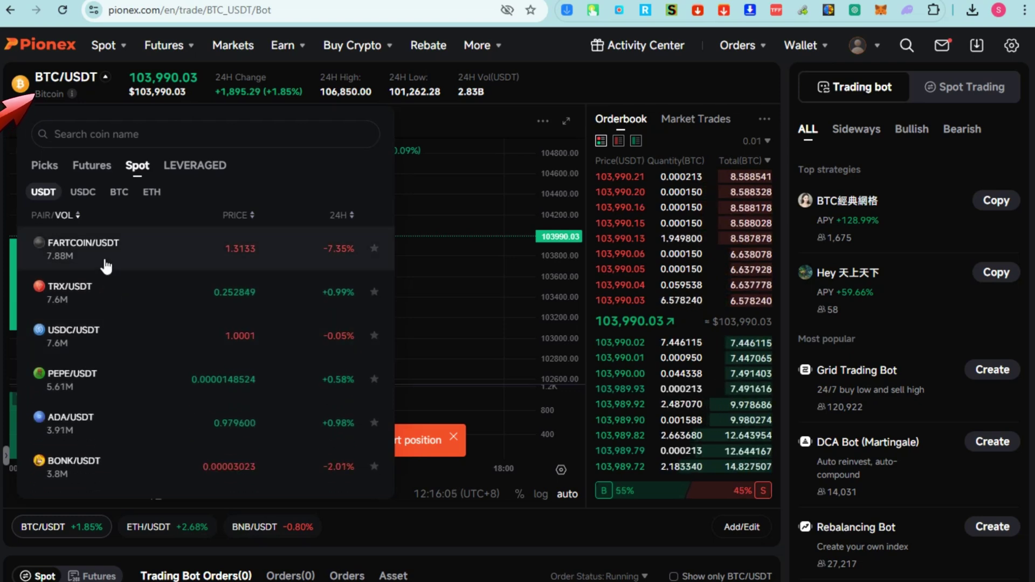
scroll(158, 325, "down", 2)
scroll(157, 331, "up", 6)
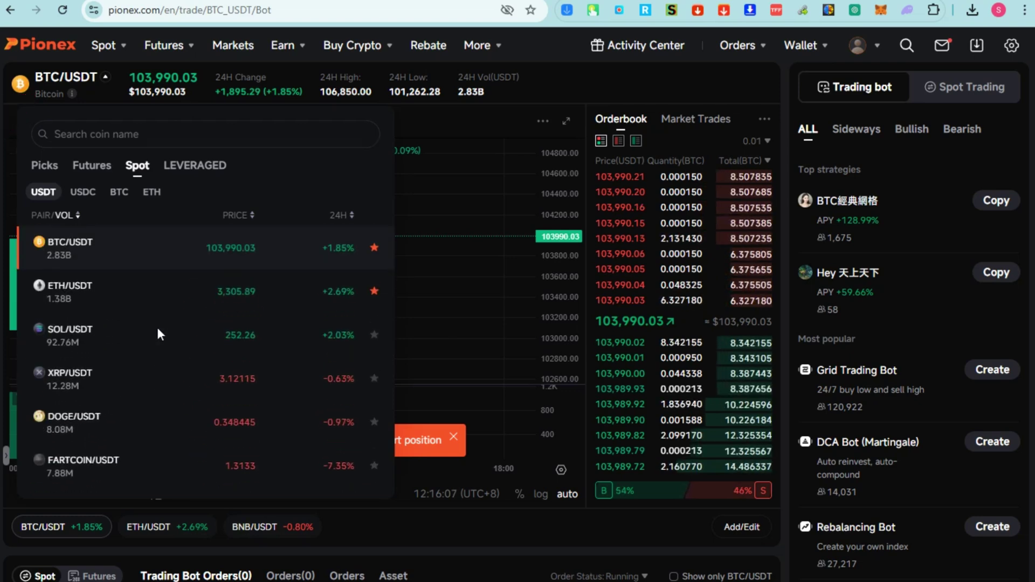
left_click(67, 81)
left_click(67, 83)
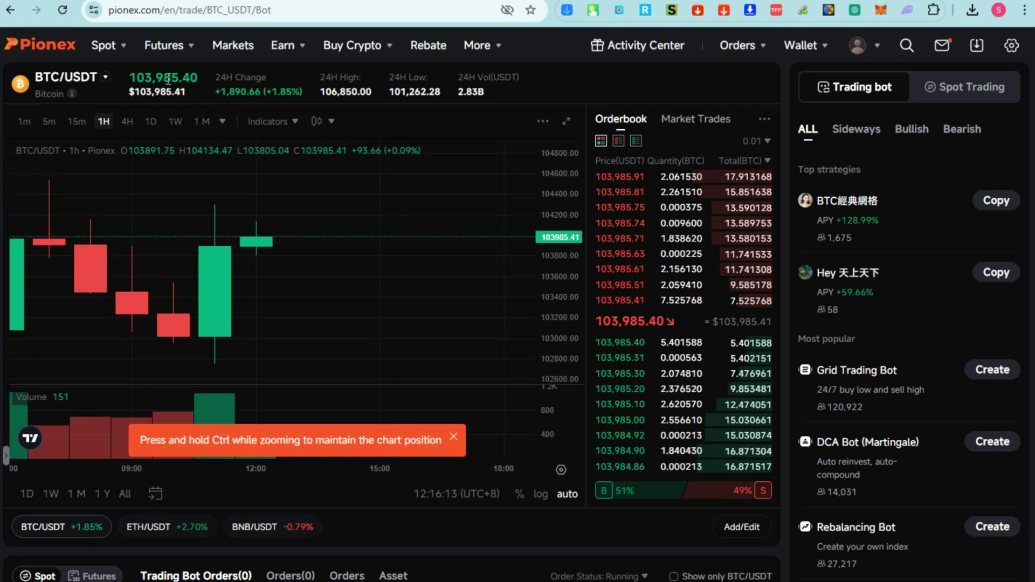
left_click_drag(142, 73, 202, 72)
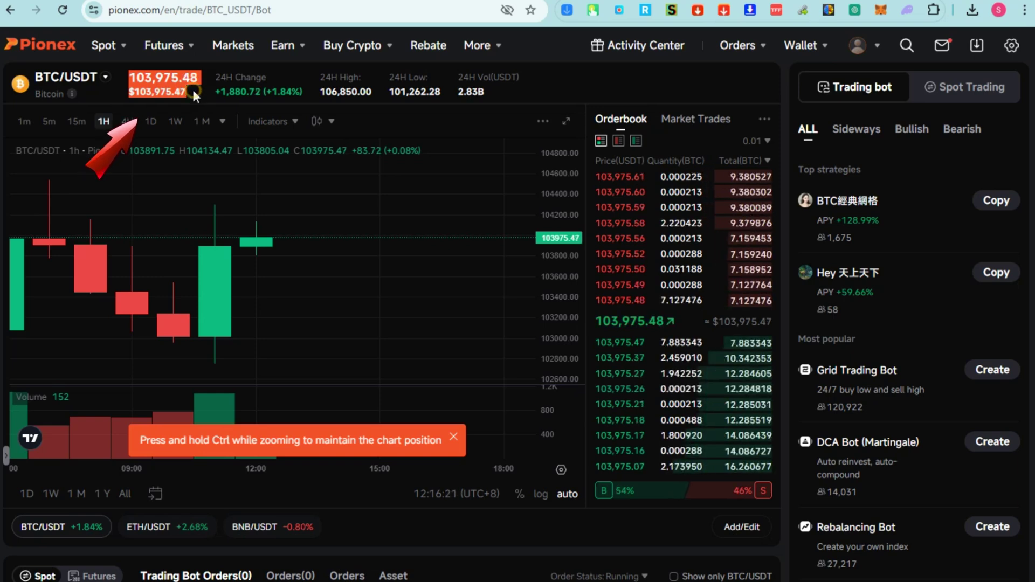
left_click(192, 90)
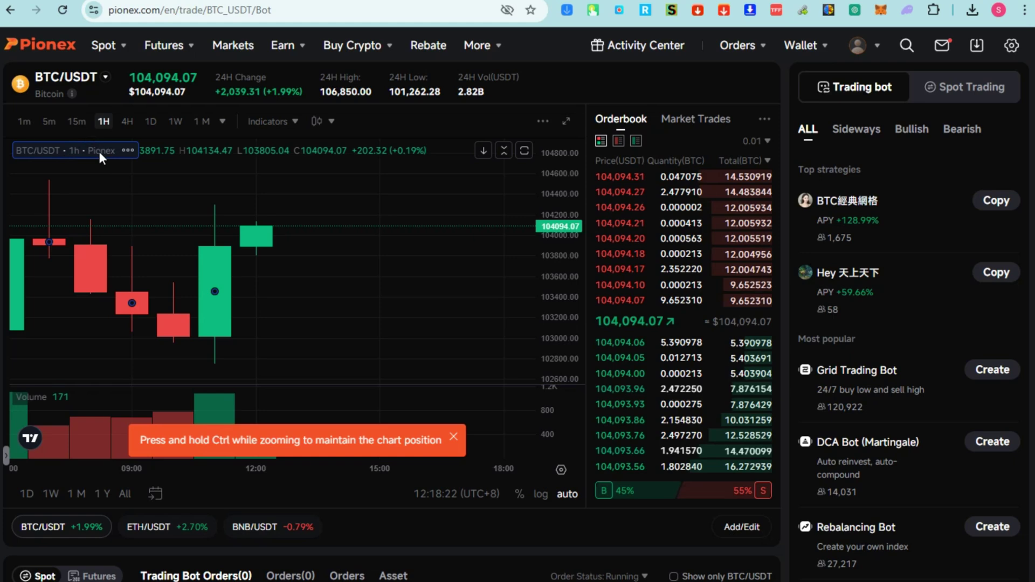
- Change the BTC/USDT chart interval from 1h to 4H candles
left_click(62, 150)
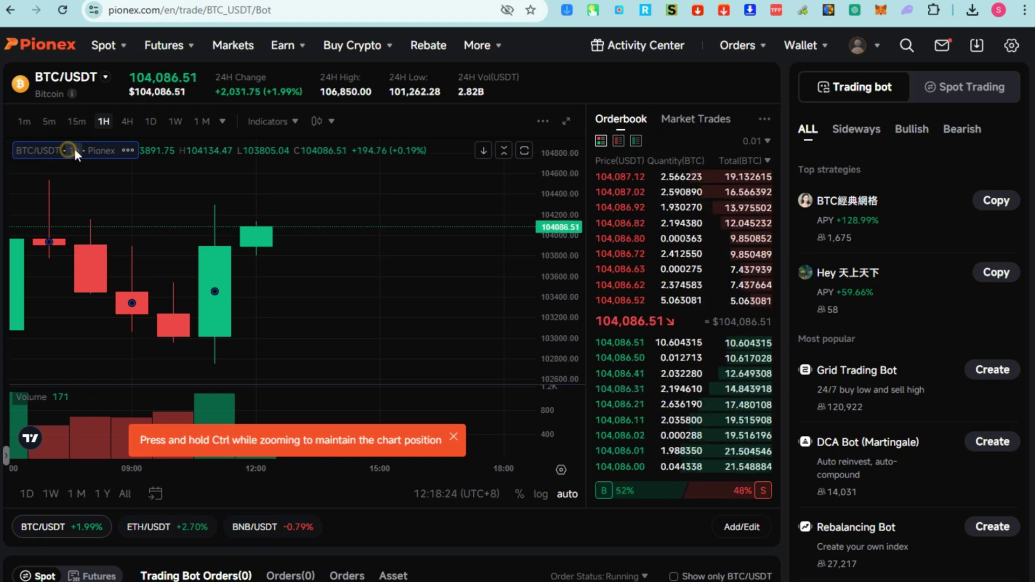
left_click(76, 147)
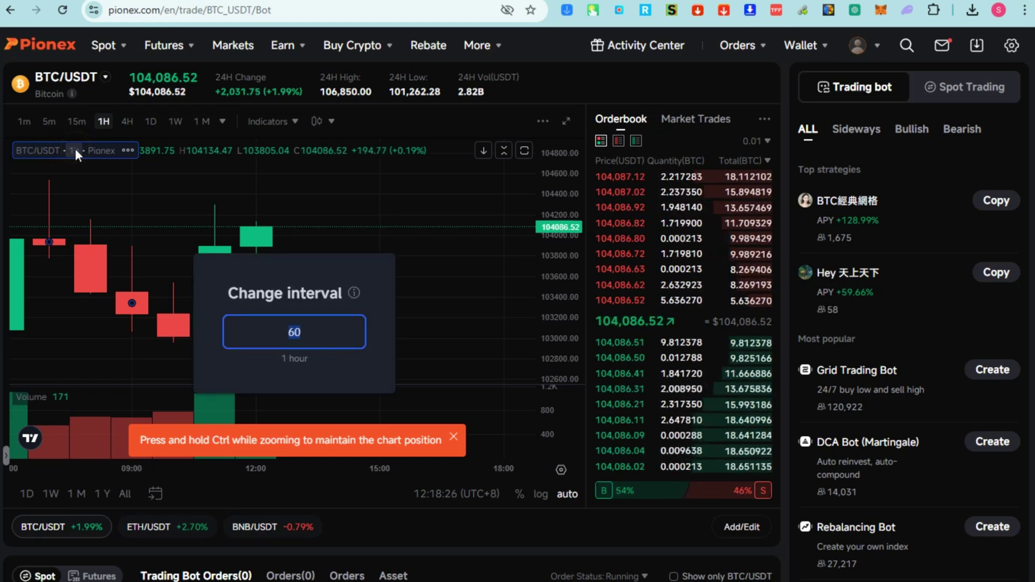
scroll(296, 324, "down", 3)
scroll(296, 323, "up", 3)
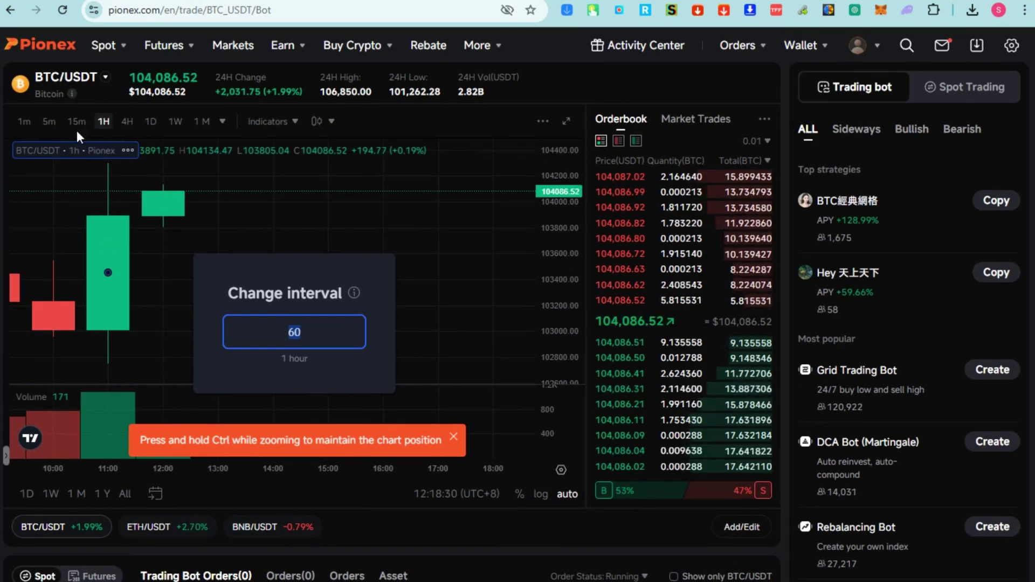
left_click(126, 125)
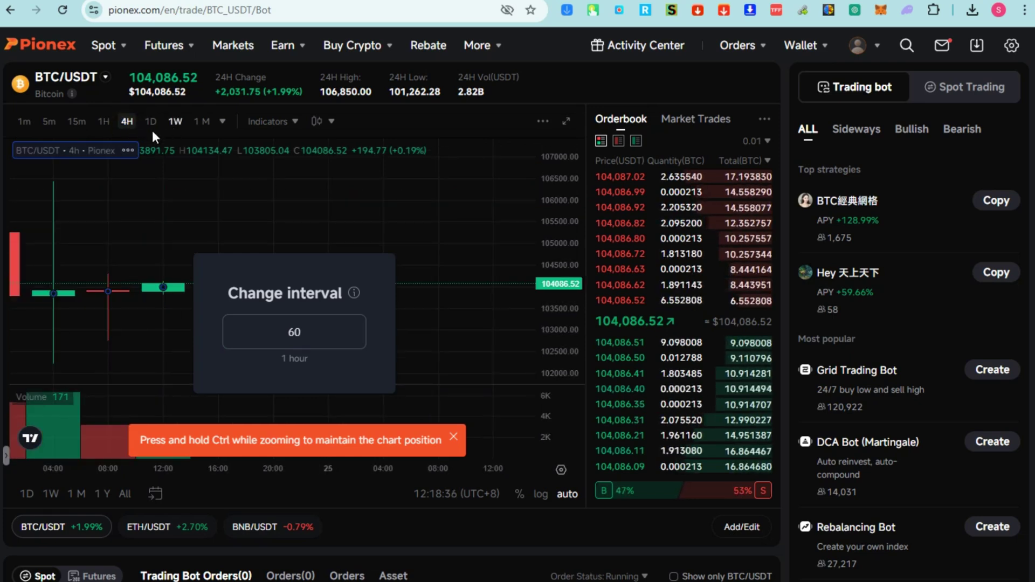
key("Escape")
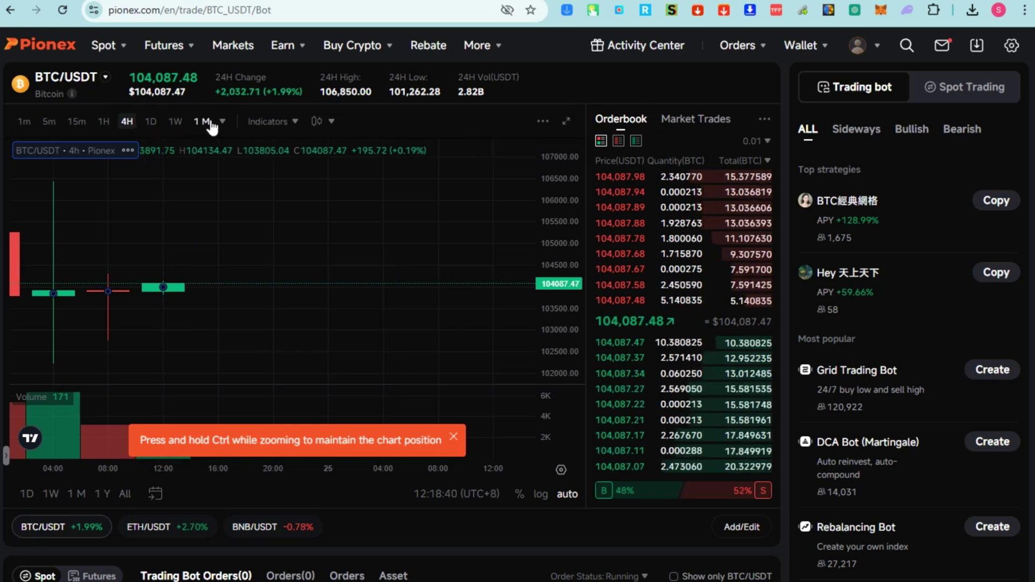
- Browse and close the chart Indicators list, then bring up the Bars/Candles chart-style menu
left_click(295, 128)
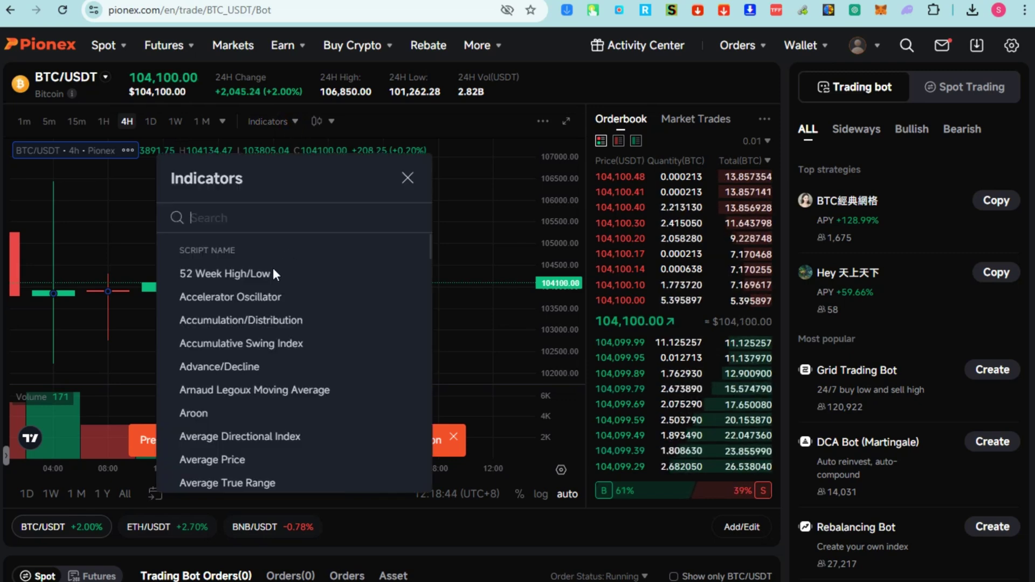
scroll(246, 289, "down", 3)
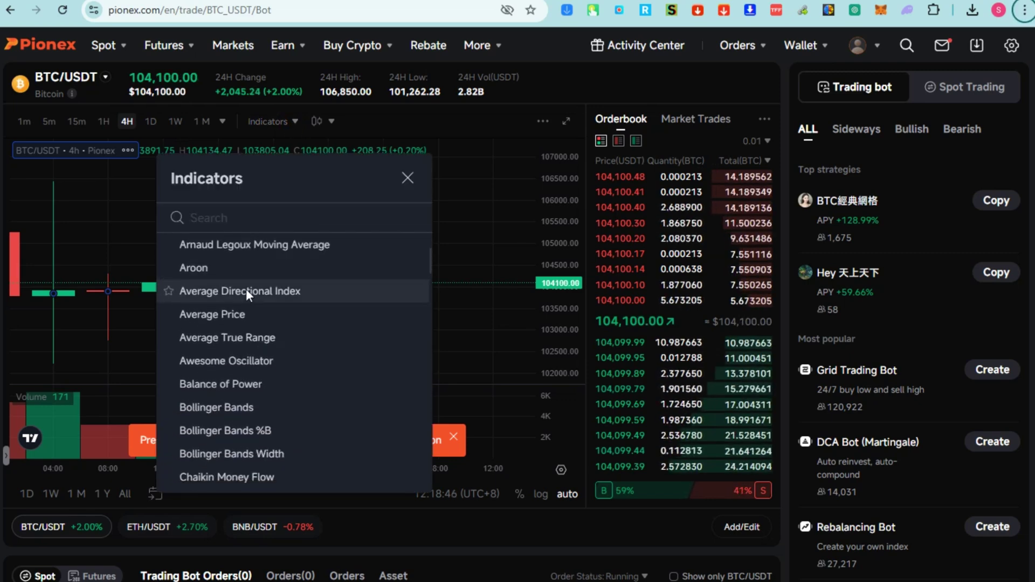
scroll(246, 291, "down", 3)
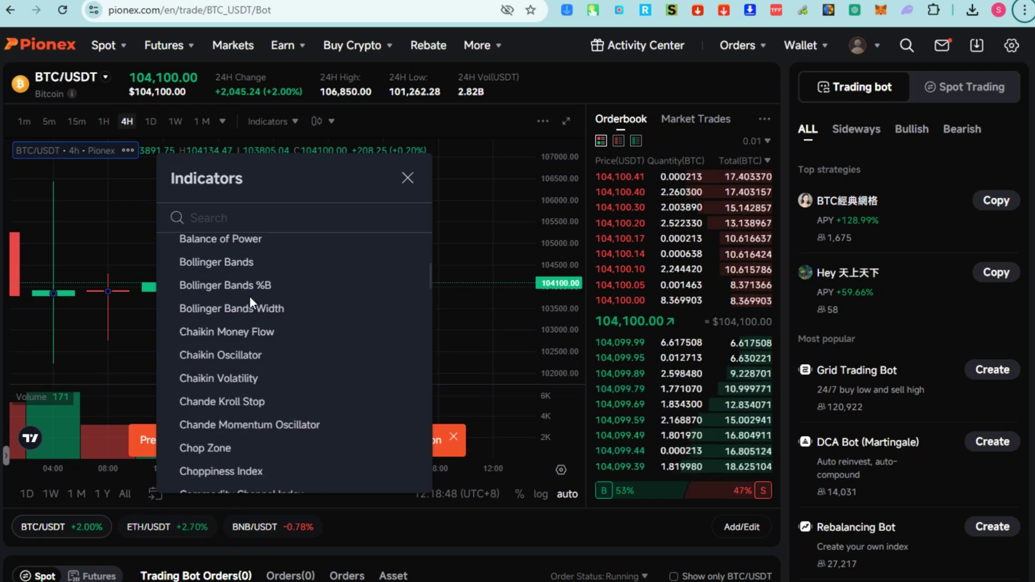
scroll(292, 383, "down", 9)
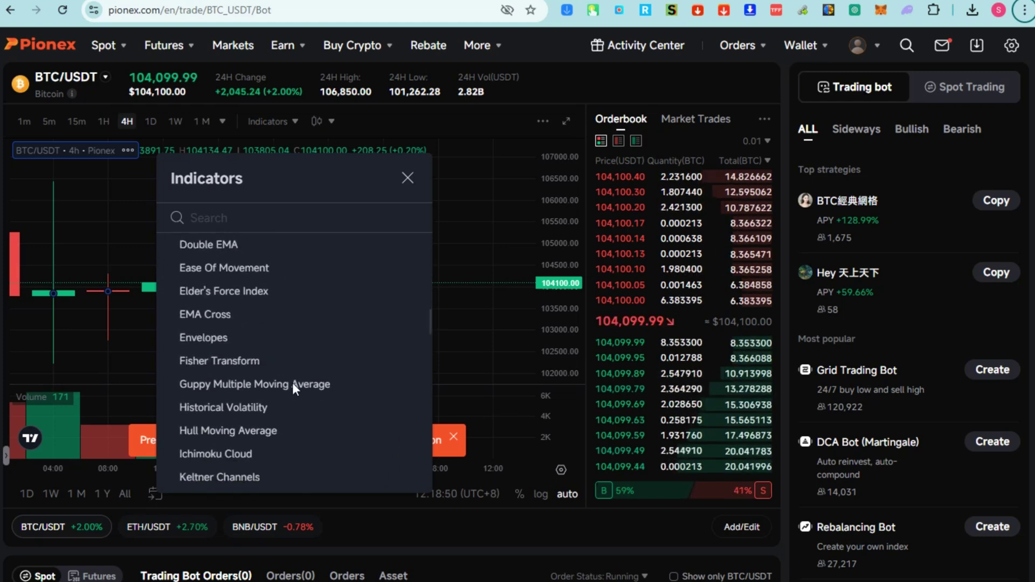
scroll(292, 383, "up", 13)
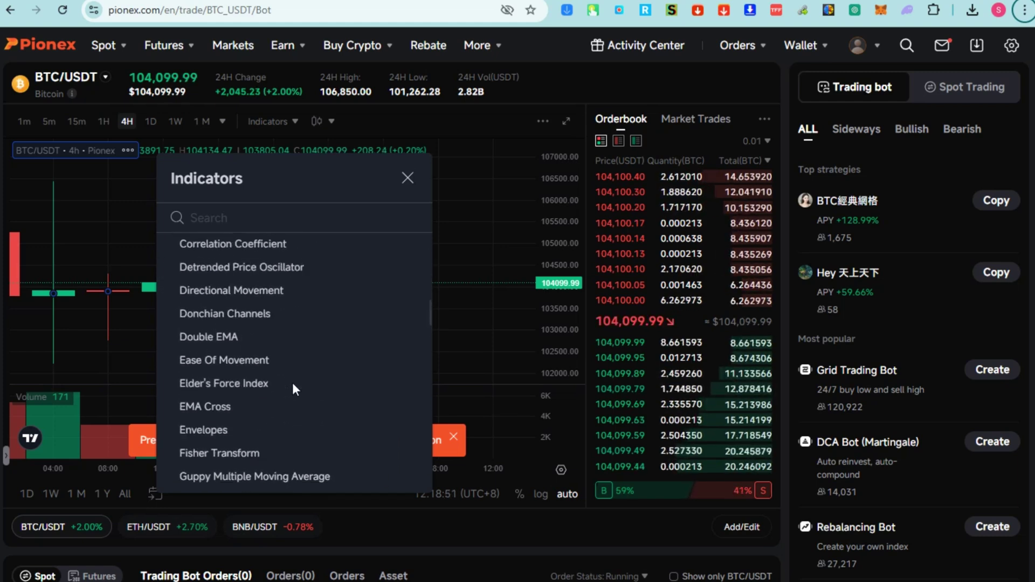
left_click(408, 176)
left_click(317, 123)
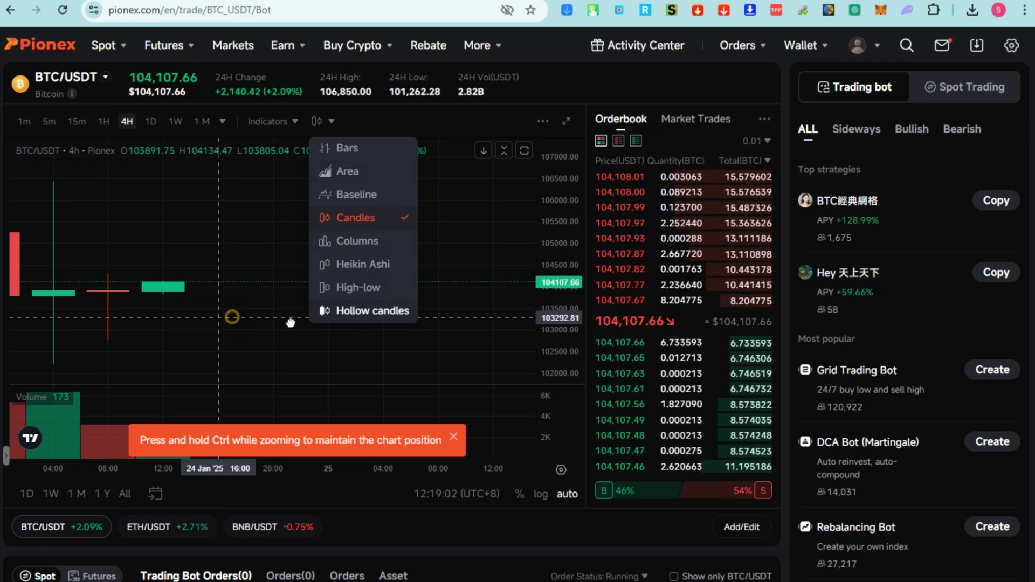
- Pan and zoom out the 4H chart to about 13–23 Jan and close the Ctrl-zoom tip
left_click_drag(232, 317, 449, 300)
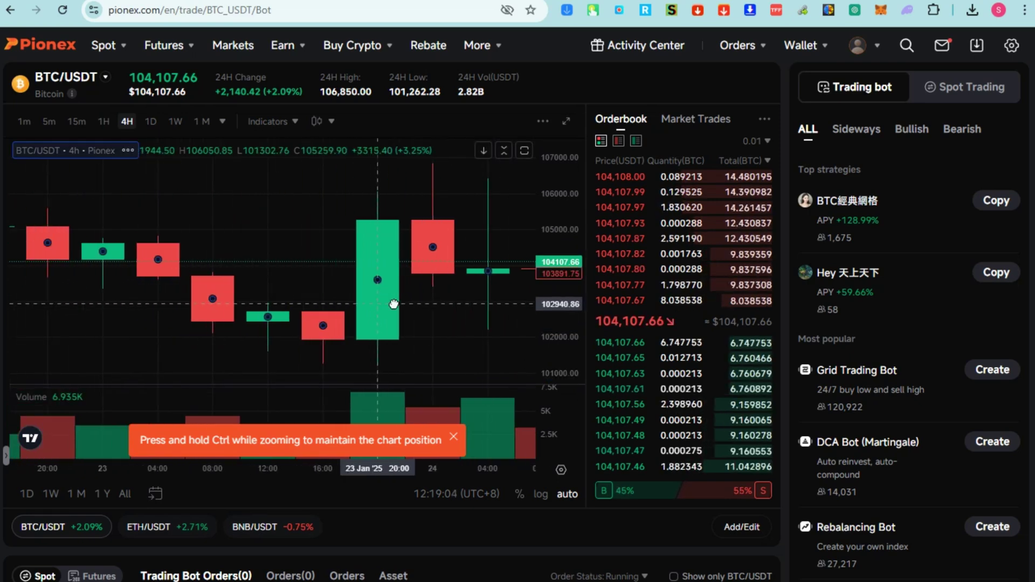
scroll(445, 254, "down", 1)
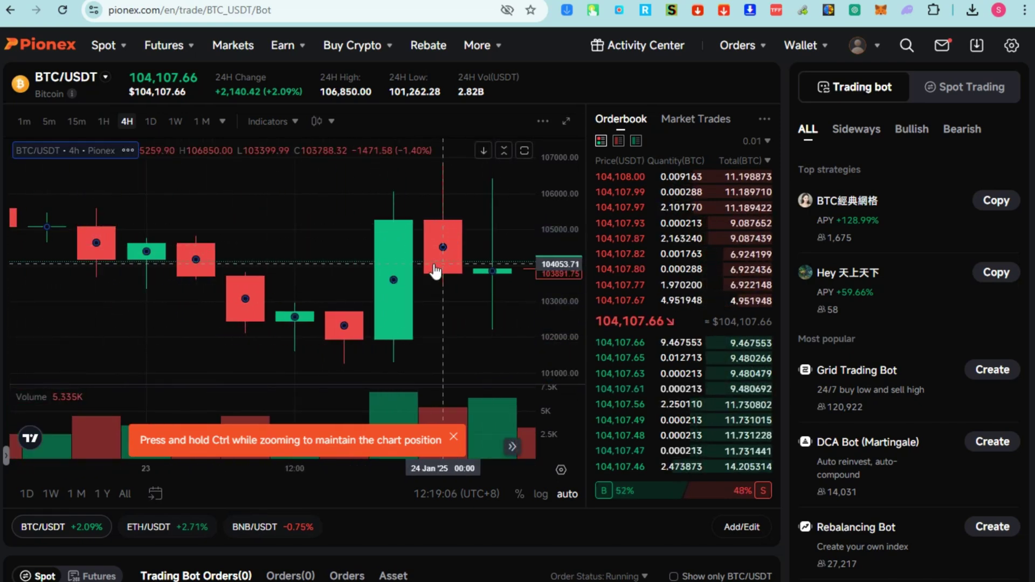
scroll(442, 256, "down", 4)
scroll(433, 263, "down", 2)
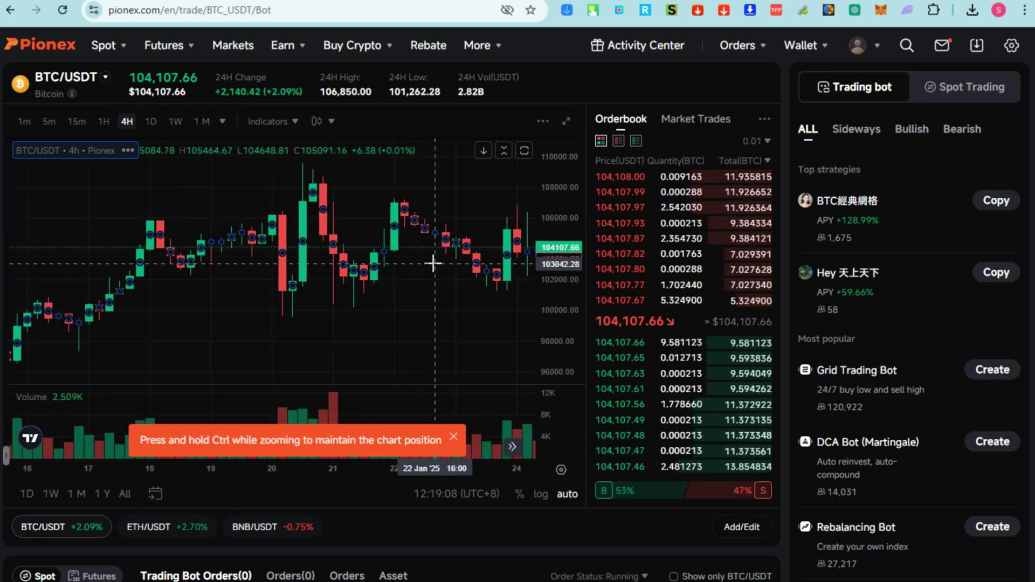
scroll(433, 264, "down", 2)
left_click(452, 438)
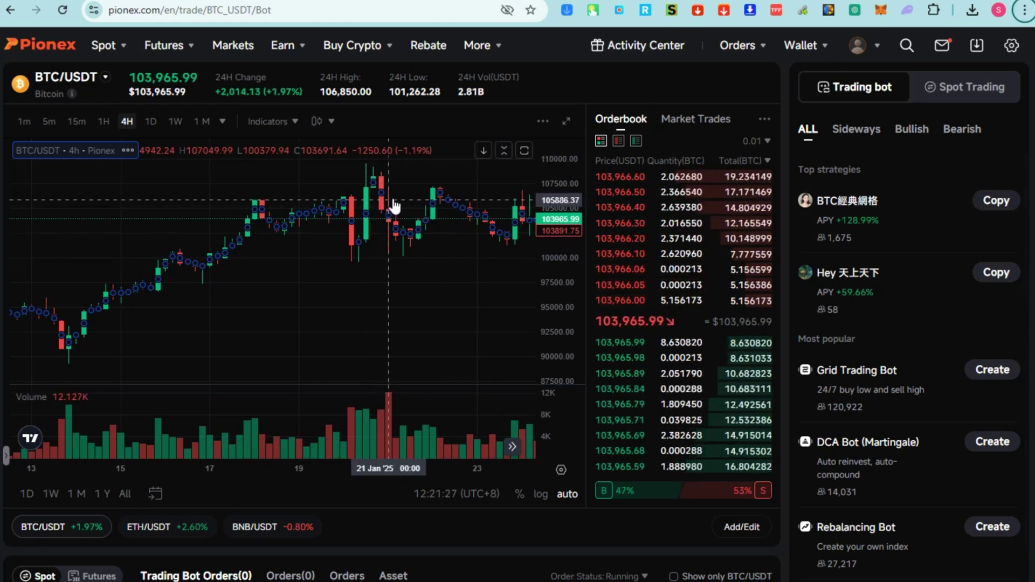
- Show Sideways bots, then attempt Grid Trading and DCA (Martingale) bots, cancelling each LV.1 KYC prompt
mouse_move(631, 222)
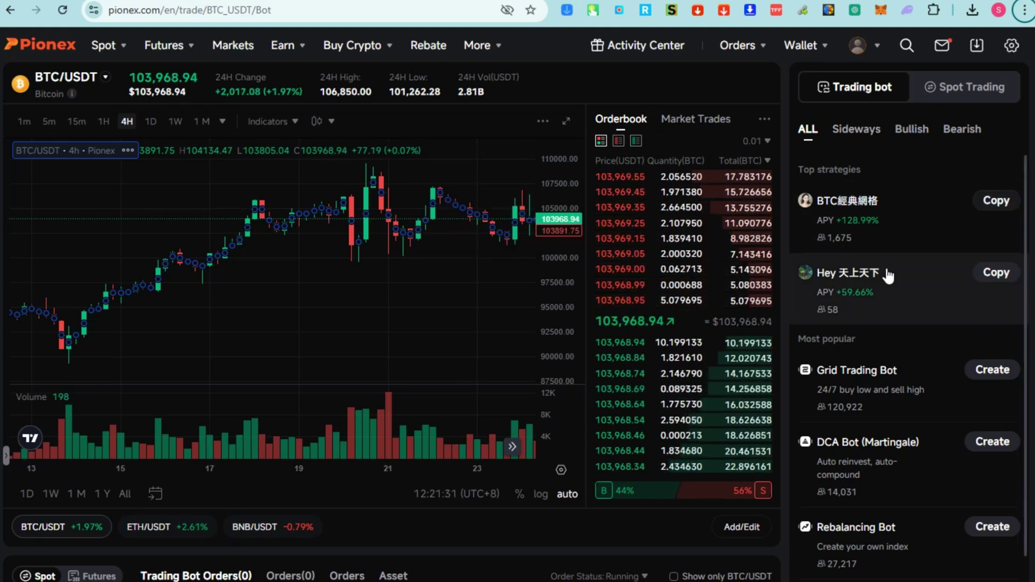
left_click(857, 131)
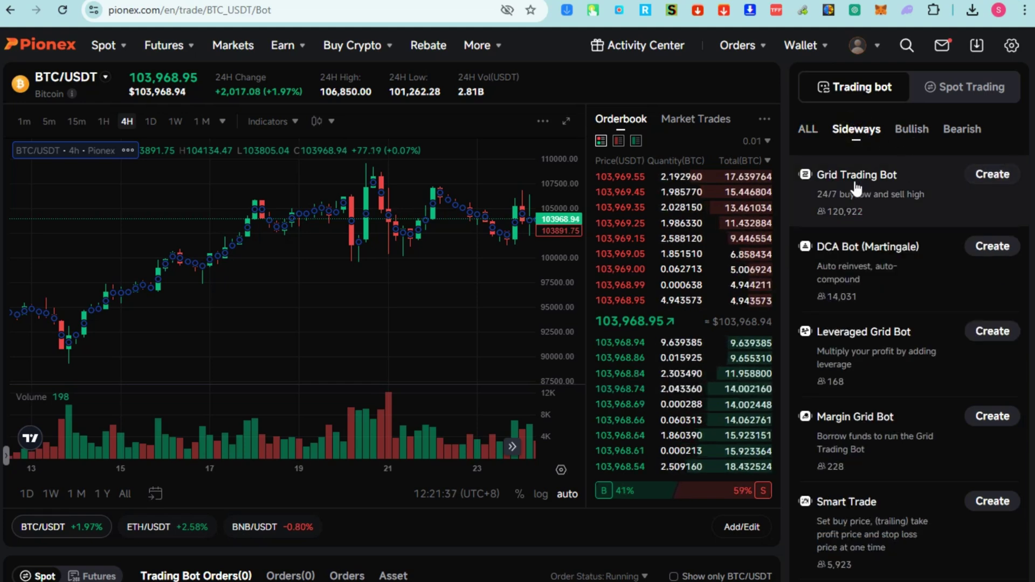
left_click(993, 176)
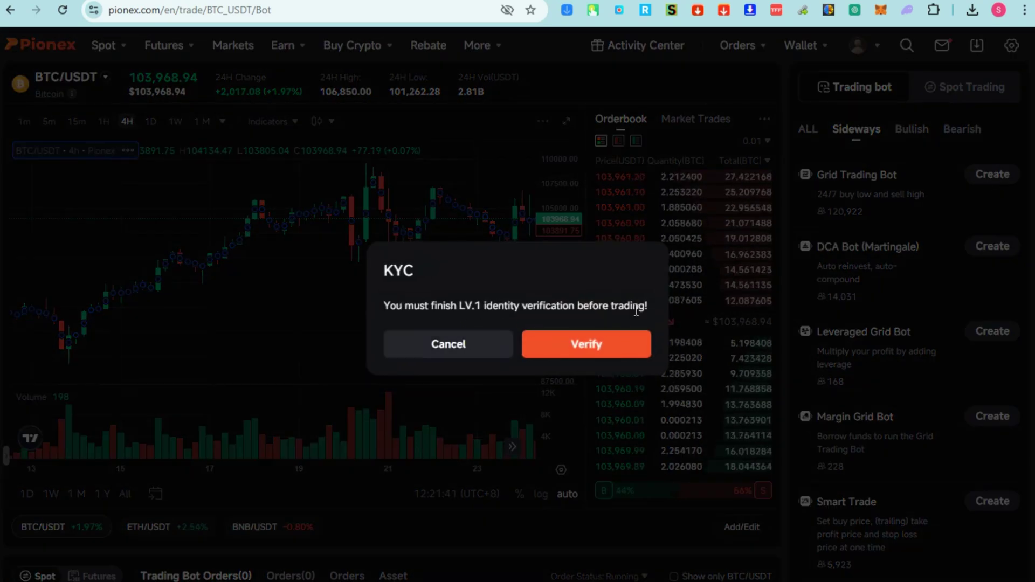
left_click(457, 343)
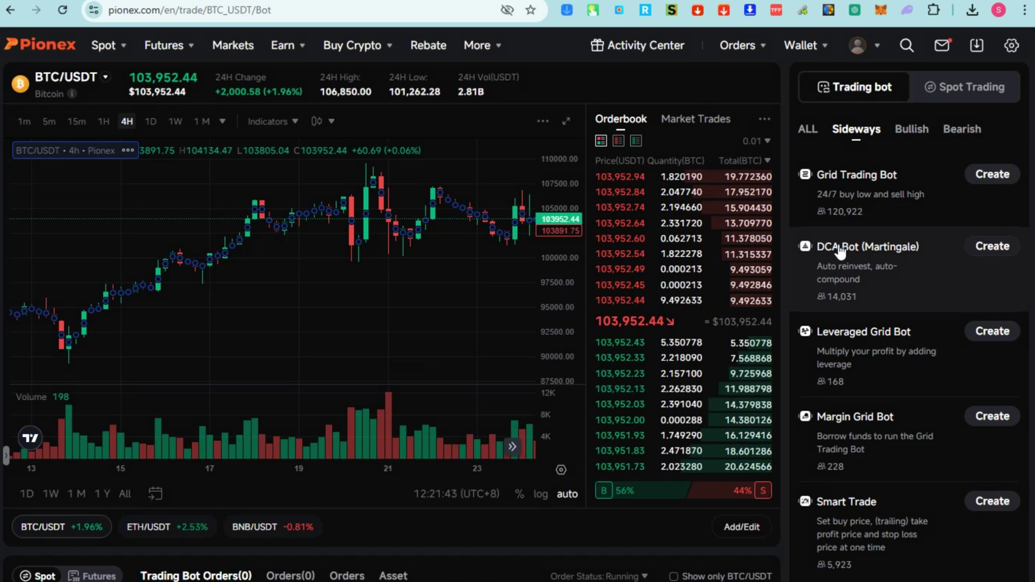
left_click(990, 251)
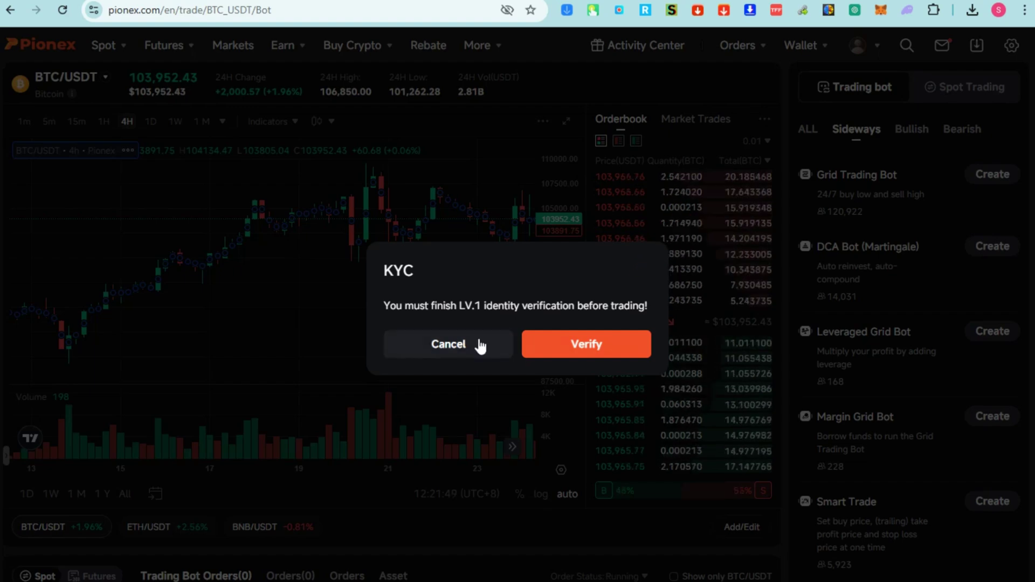
left_click(468, 349)
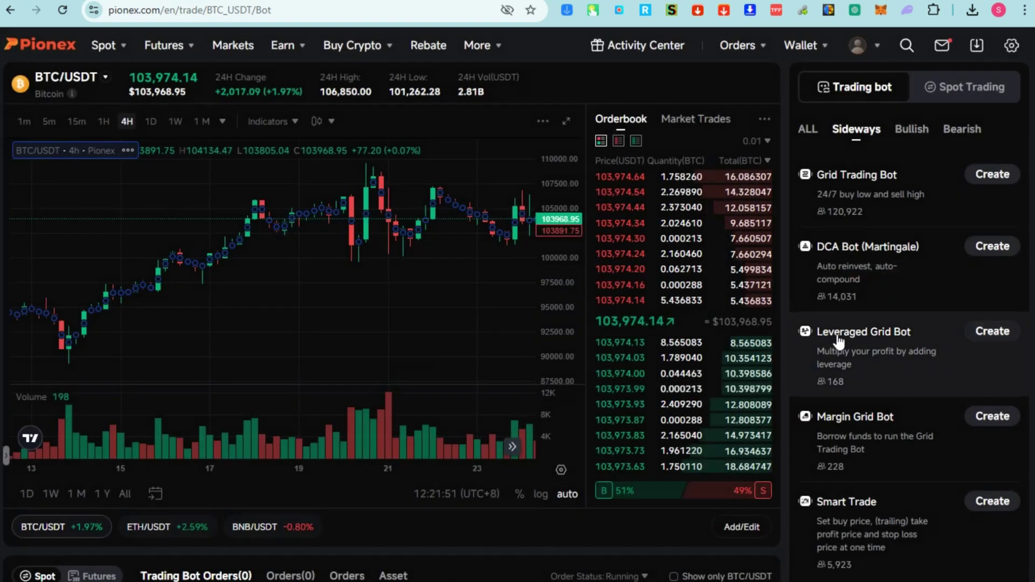
left_click(997, 337)
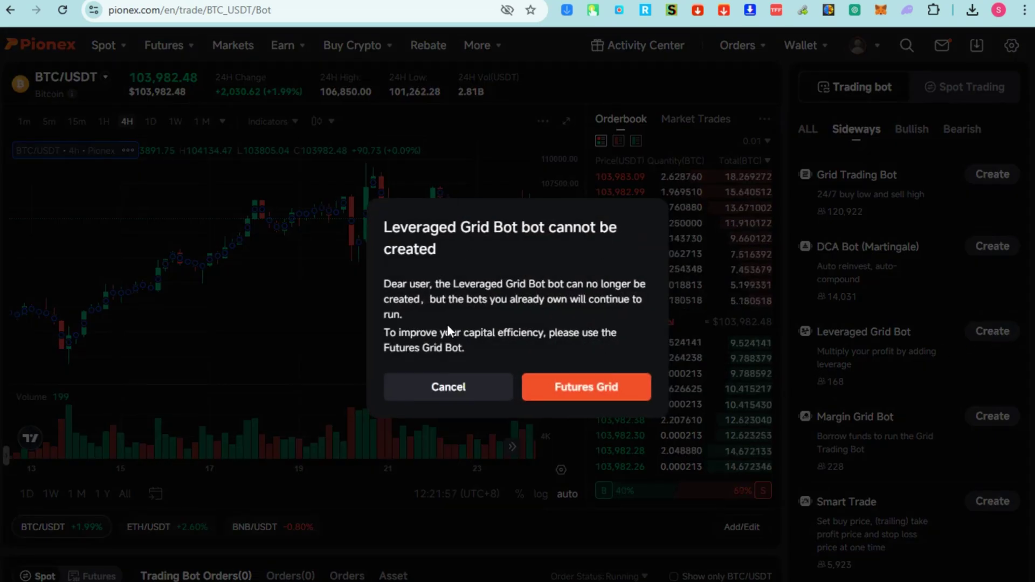
left_click(449, 392)
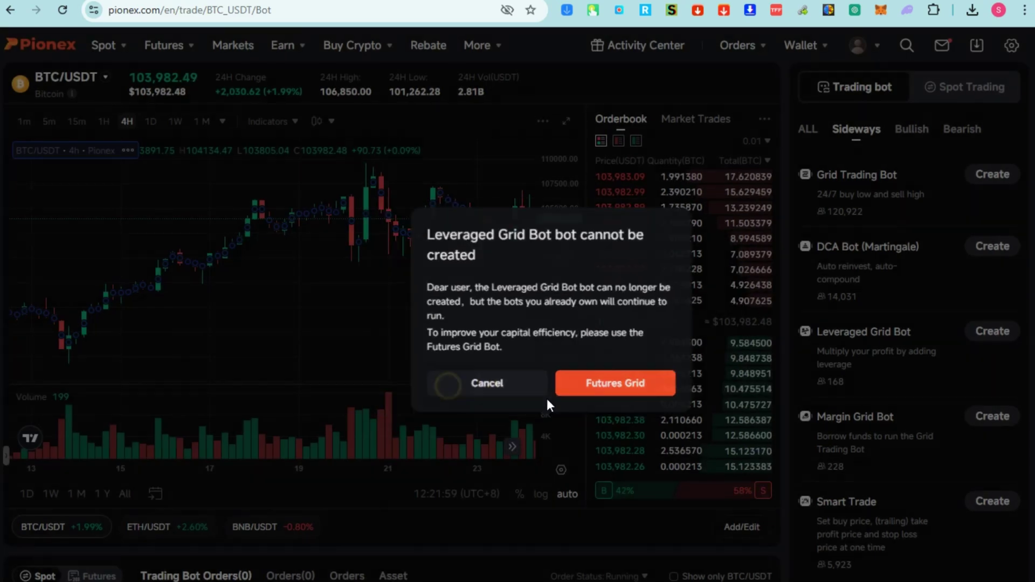
scroll(922, 430, "down", 2)
left_click(989, 347)
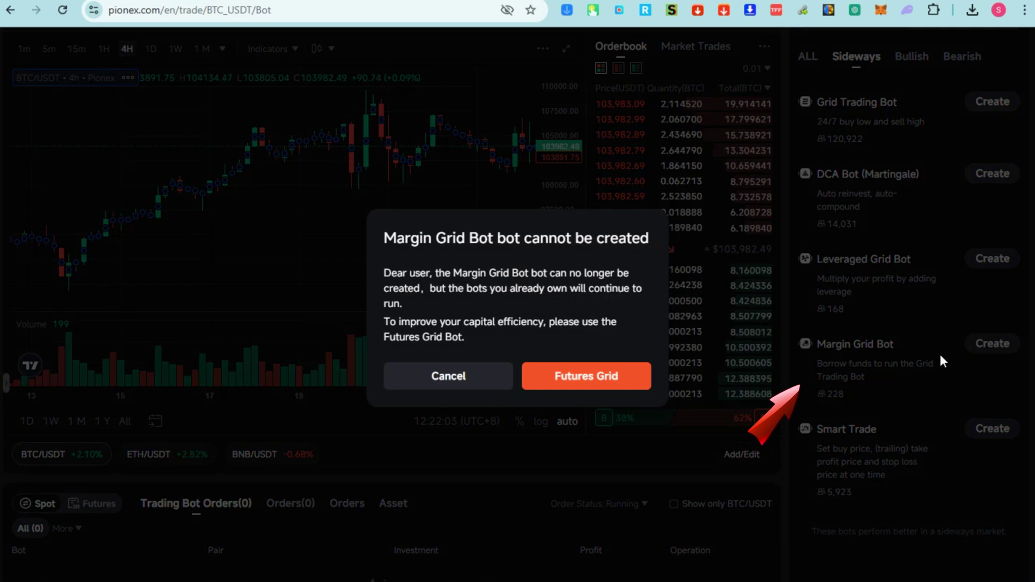
left_click(460, 385)
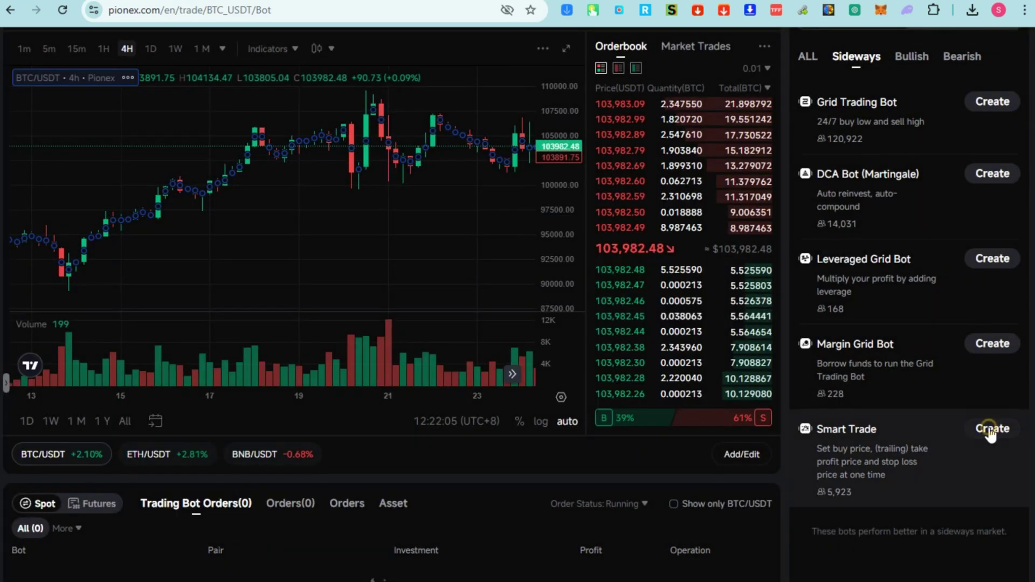
left_click(967, 430)
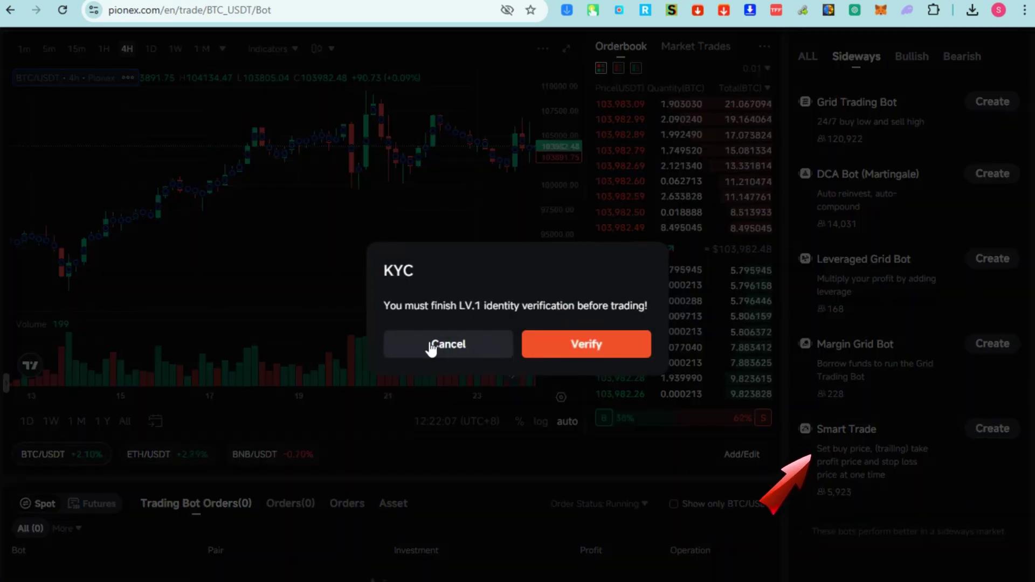
left_click(450, 353)
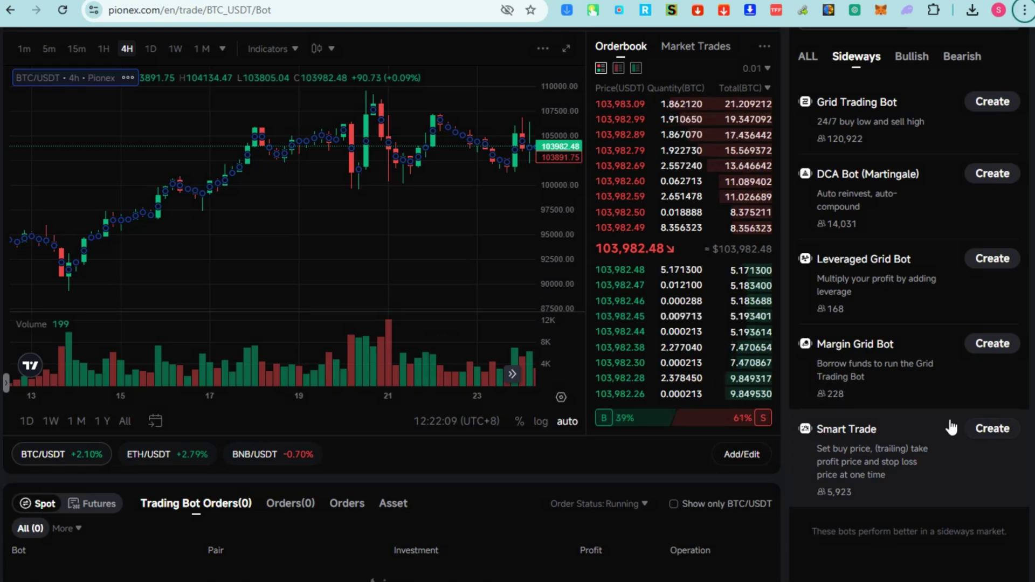
scroll(961, 368, "up", 2)
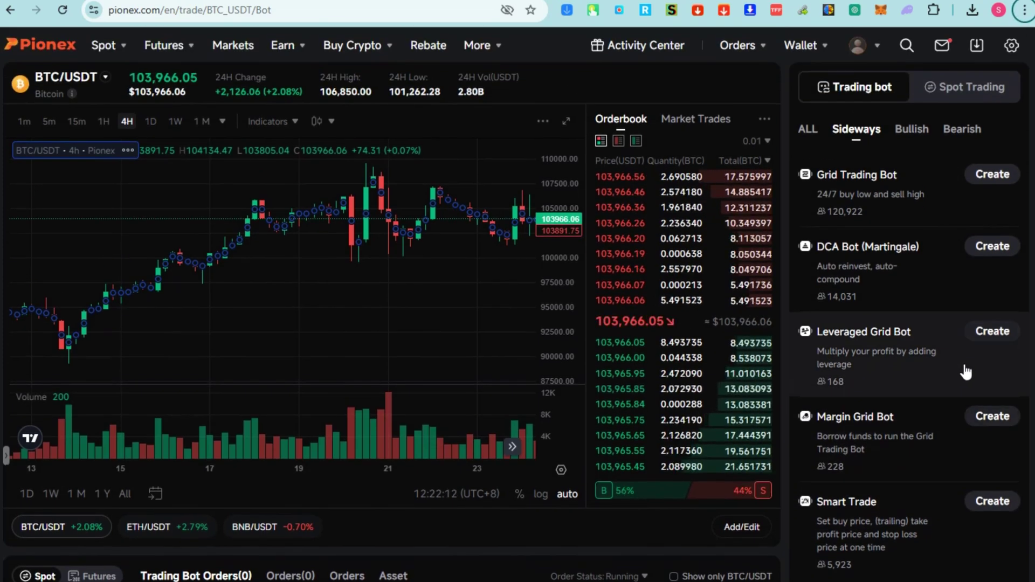
- Show Bullish bots and attempt Rebalancing and Spot-Futures Arbitrage bots, dismissing both verification prompts
left_click(915, 135)
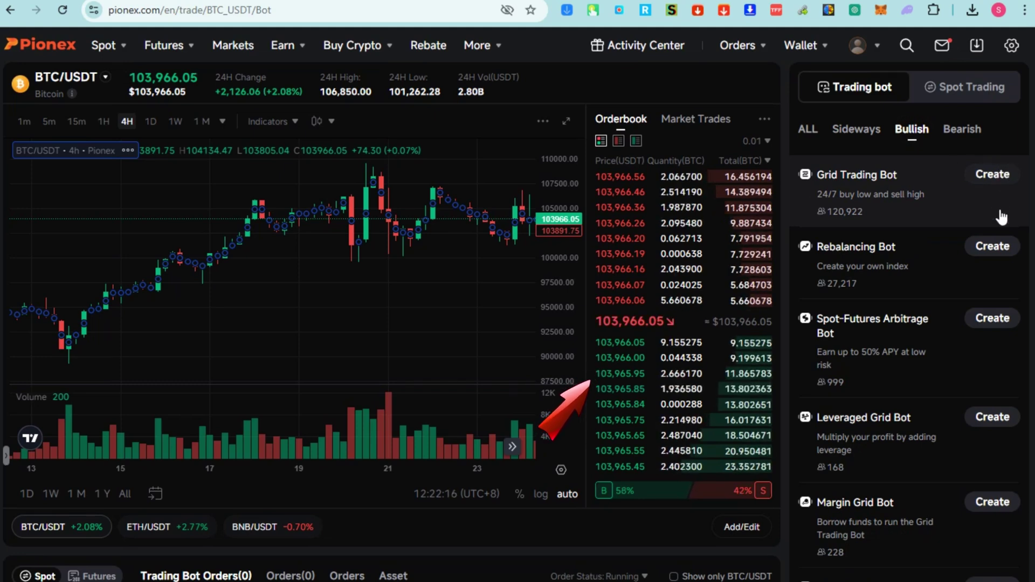
left_click(995, 248)
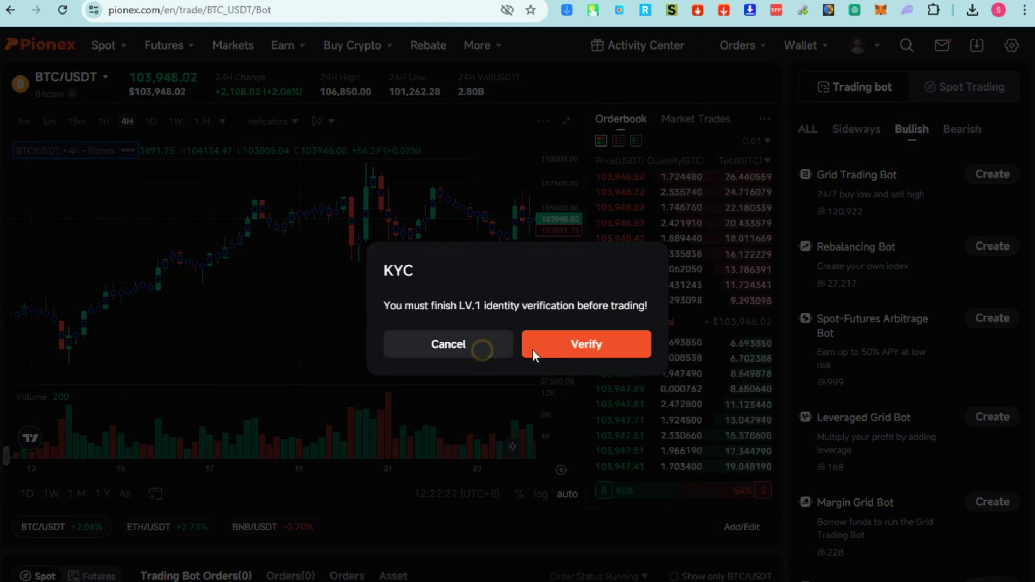
left_click(481, 349)
left_click(998, 318)
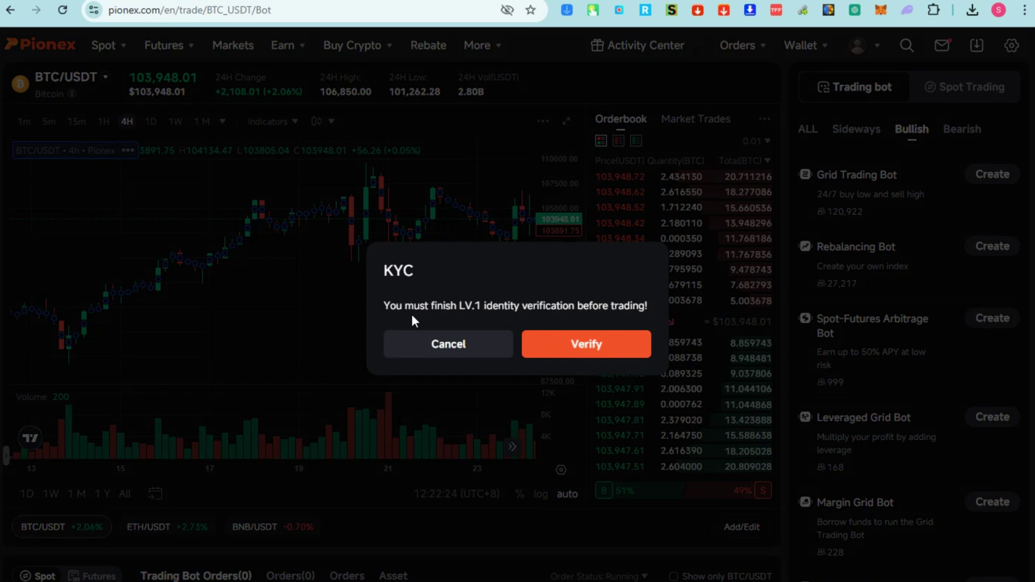
left_click_drag(390, 307, 621, 302)
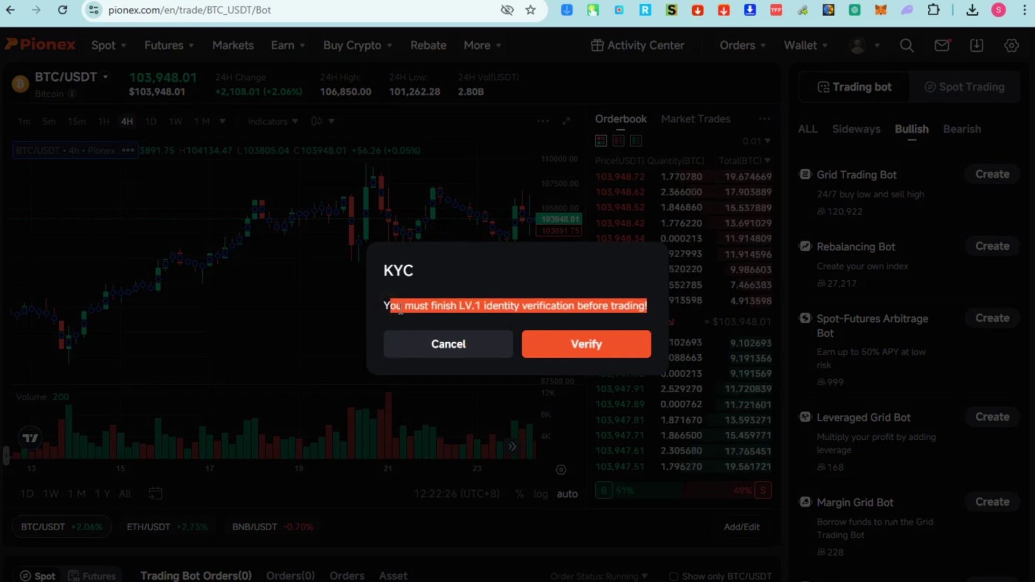
left_click_drag(383, 306, 662, 304)
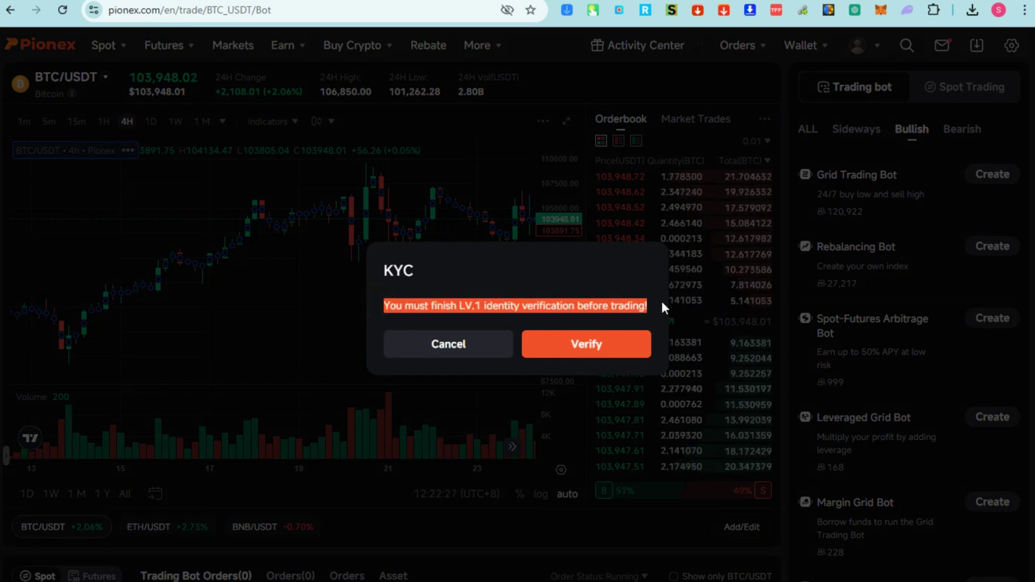
left_click(607, 264)
left_click(497, 345)
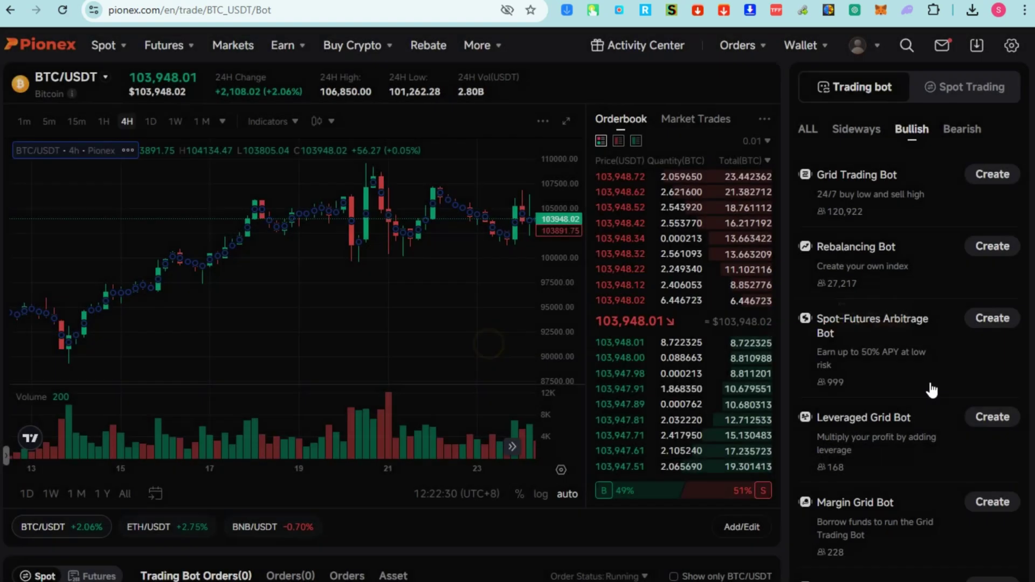
- Attempt Leveraged Grid, Margin Grid and Infinity Grid bots, closing each refusal notice
scroll(943, 391, "down", 1)
left_click(994, 345)
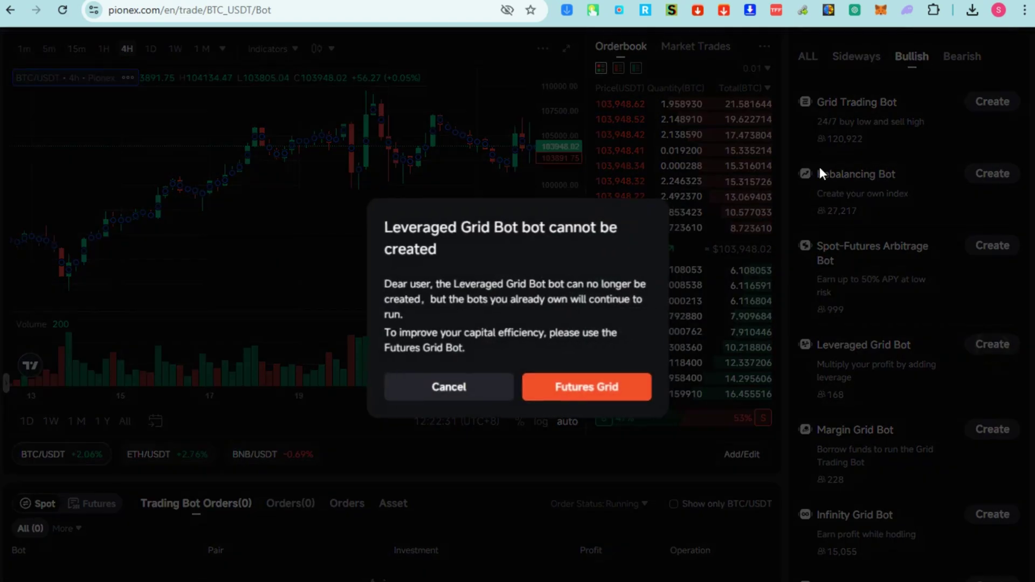
left_click(467, 398)
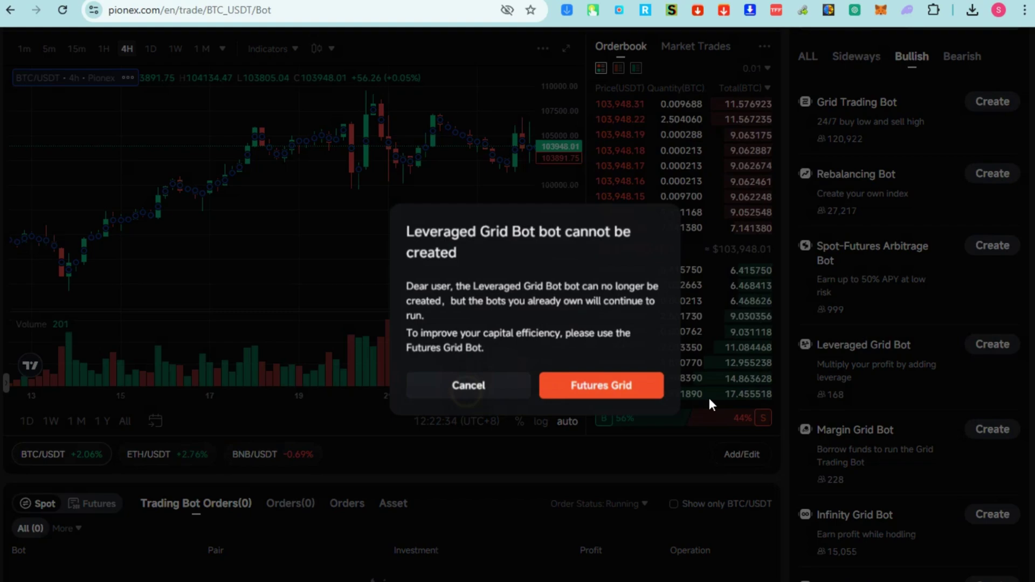
left_click(993, 430)
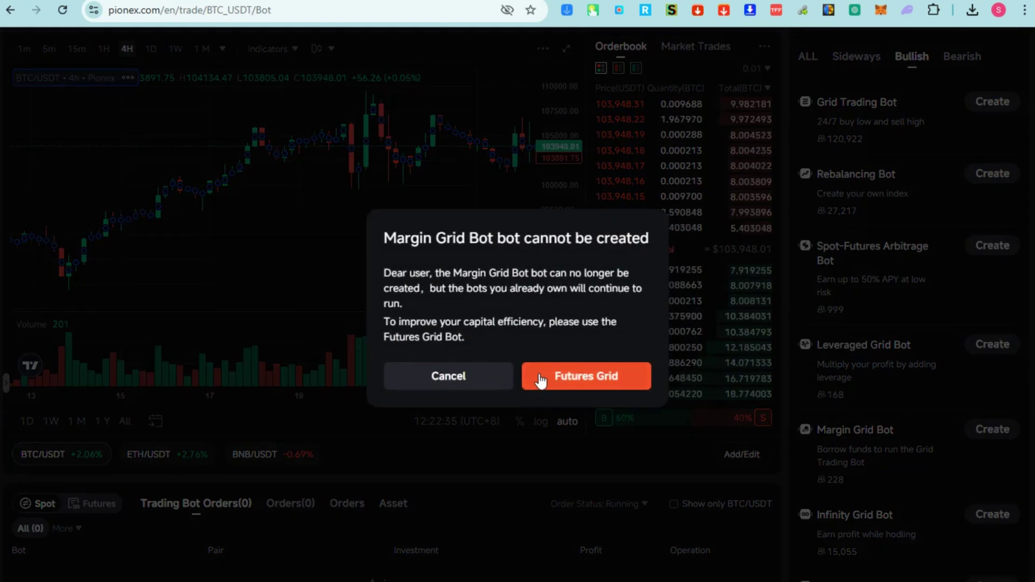
left_click(482, 384)
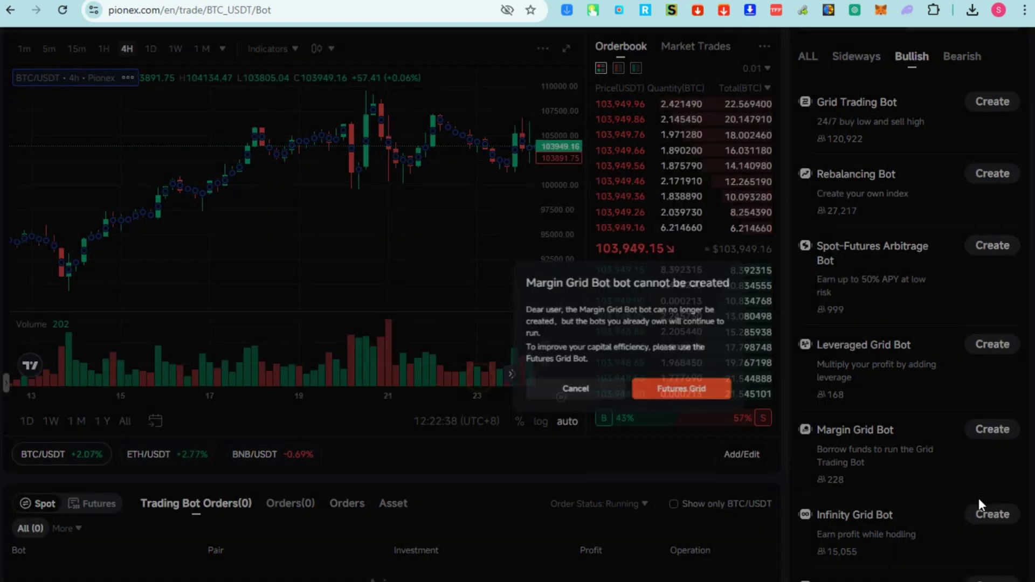
scroll(982, 503, "down", 1)
left_click(995, 442)
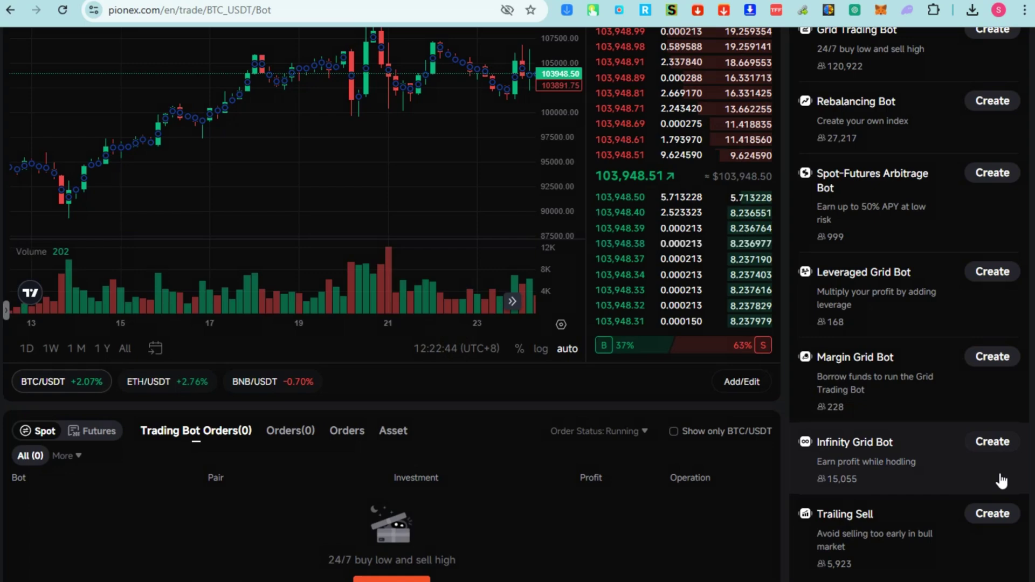
scroll(1001, 530, "down", 3)
scroll(952, 396, "up", 5)
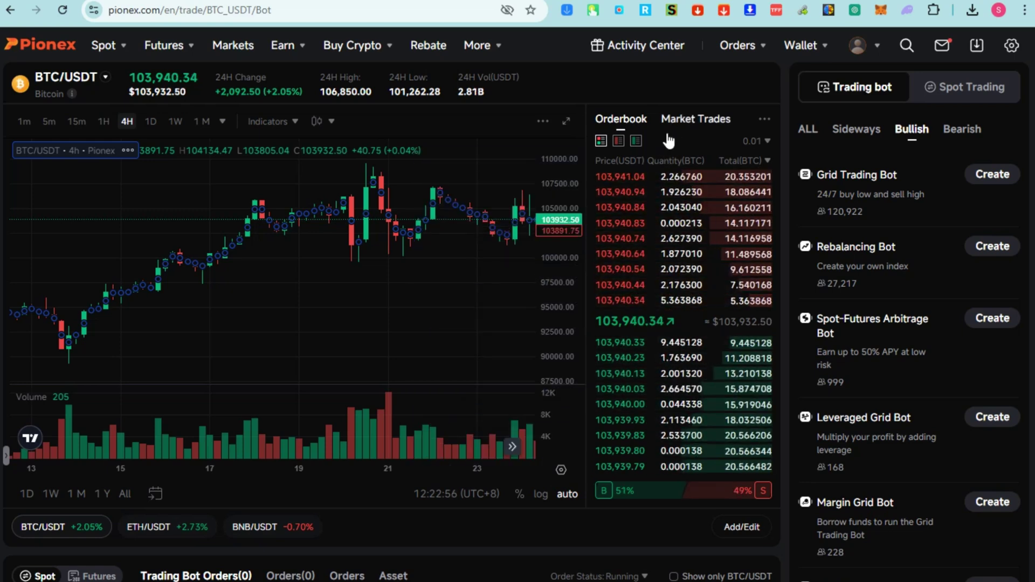
- Switch to the Market Trades list and open then close the pair picker without changing pair
left_click(677, 121)
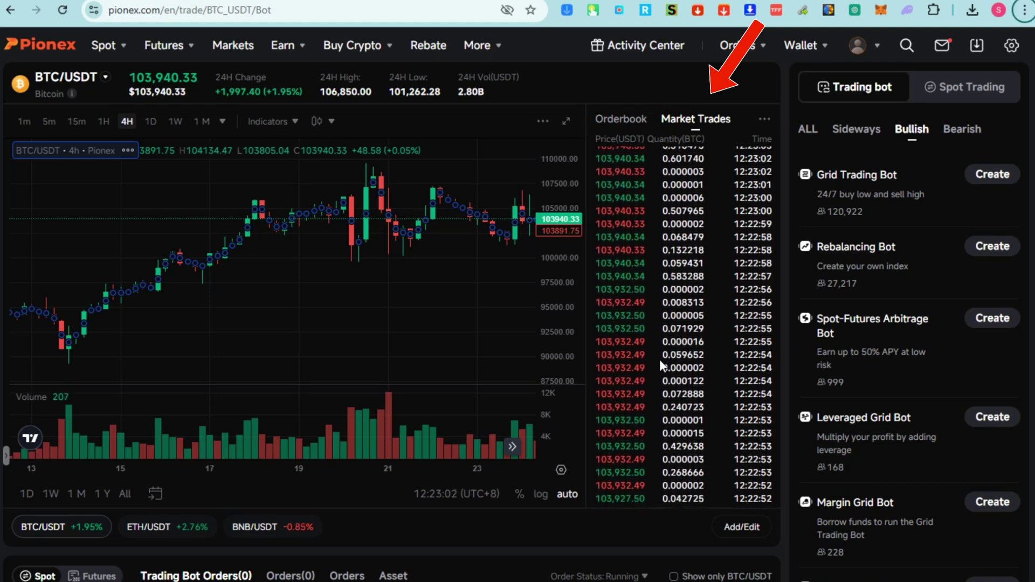
scroll(659, 359, "down", 3)
scroll(524, 434, "down", 2)
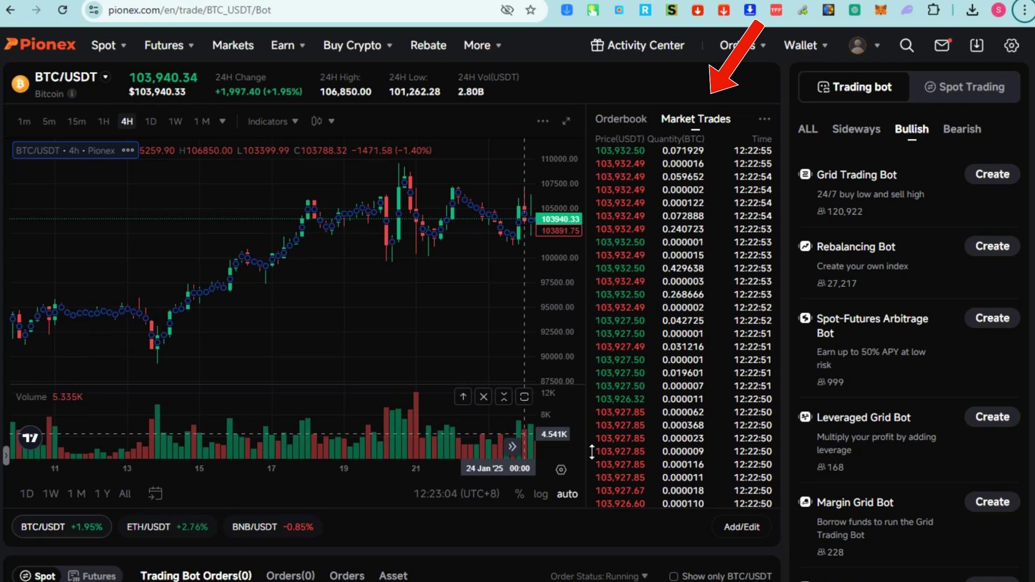
left_click(741, 527)
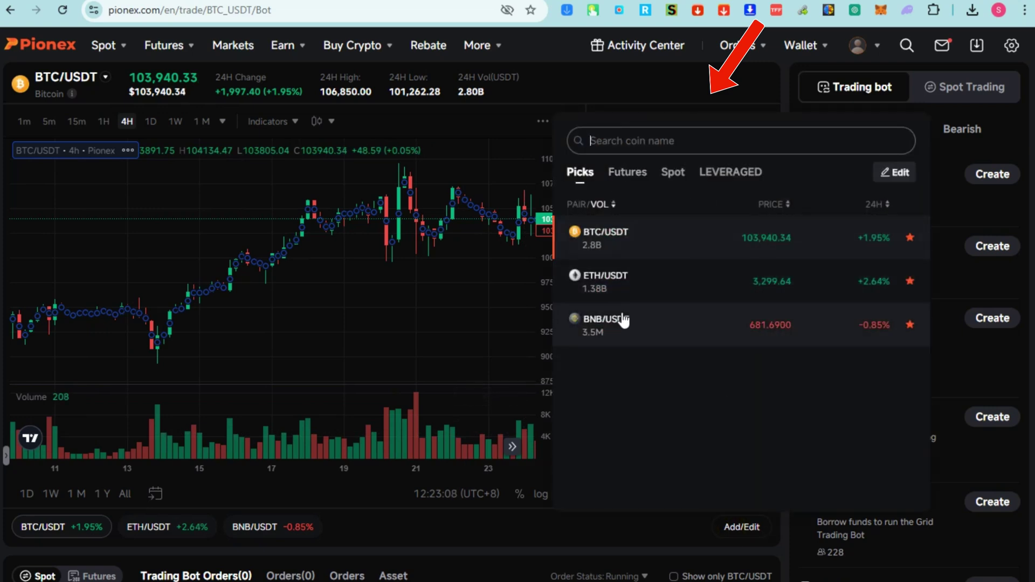
left_click(587, 85)
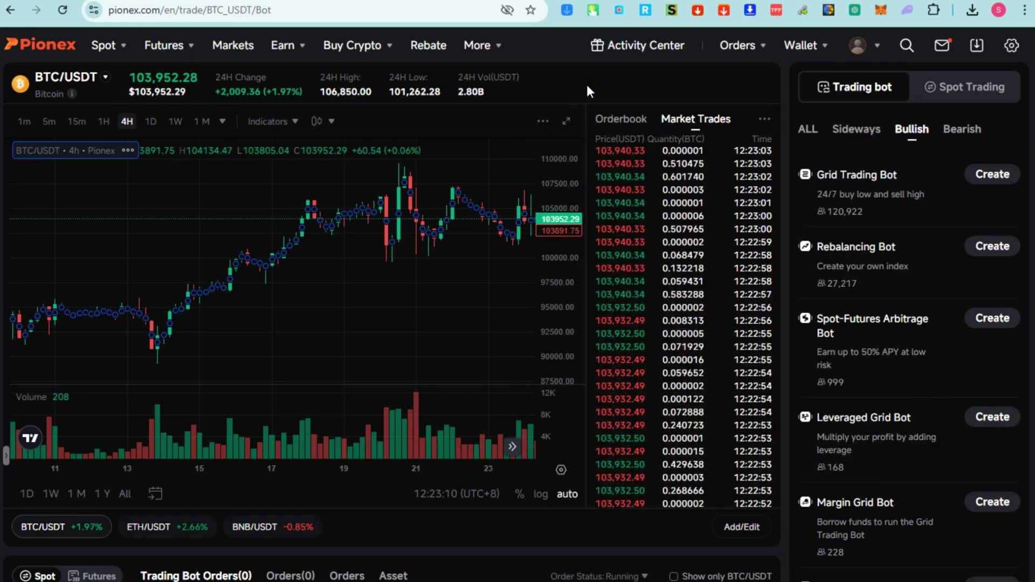
- Check the trades-area layout menu and scroll the page down and back up
left_click(764, 119)
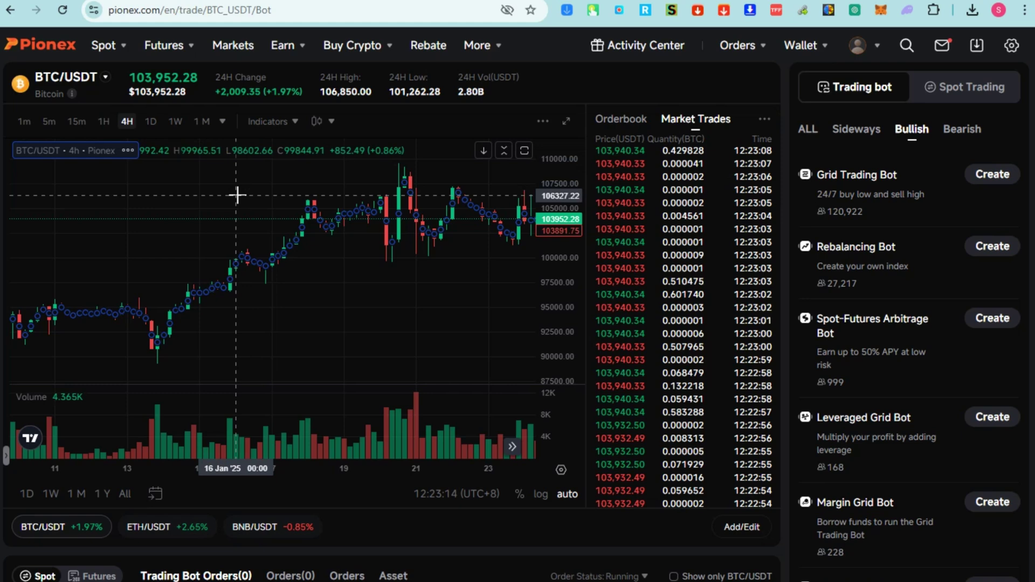
scroll(238, 196, "down", 2)
scroll(327, 536, "down", 4)
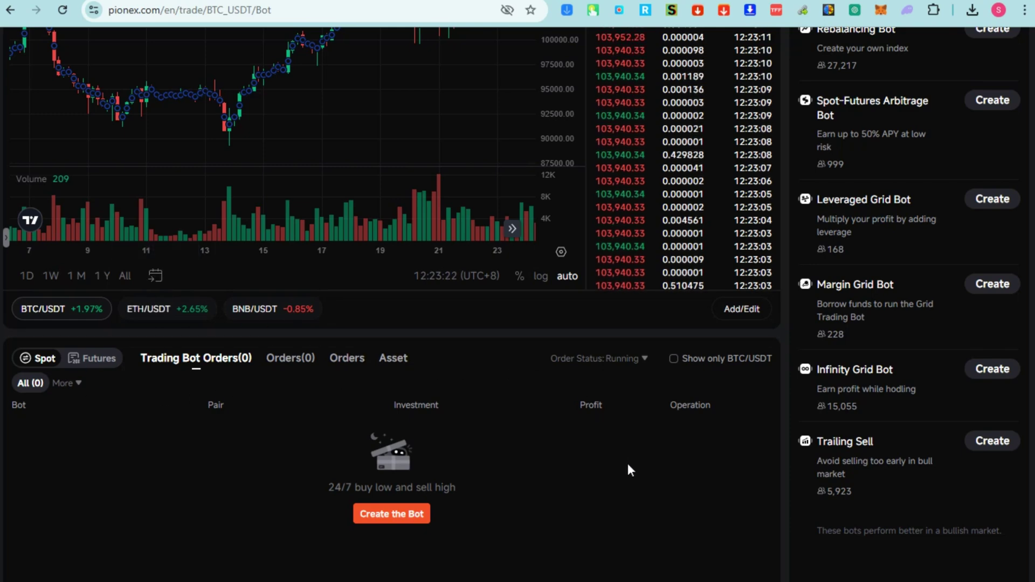
scroll(634, 409, "up", 4)
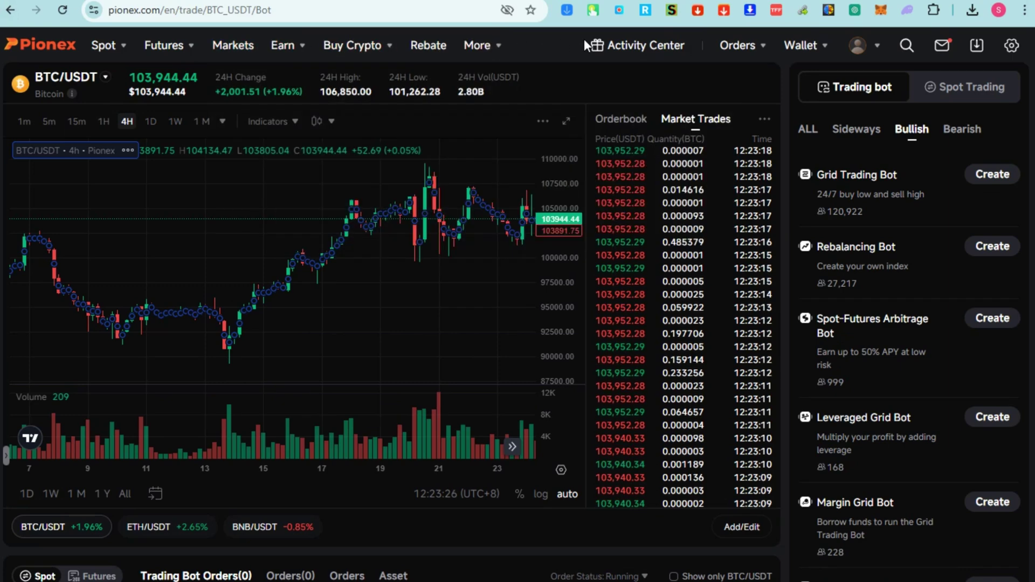
- In Settings, try the Left Trading Mode layout, then switch it back to Right
mouse_move(737, 45)
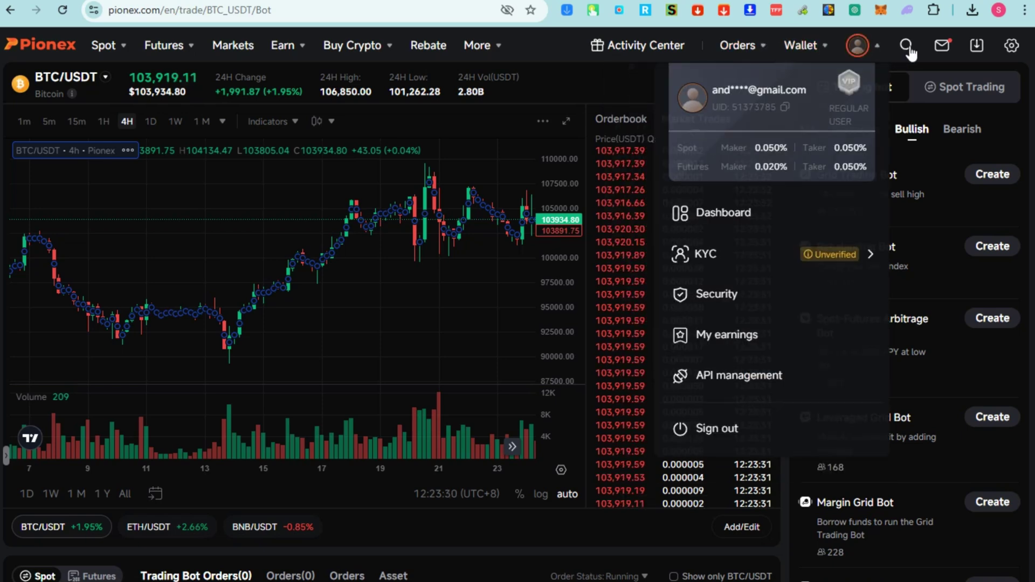
mouse_move(950, 53)
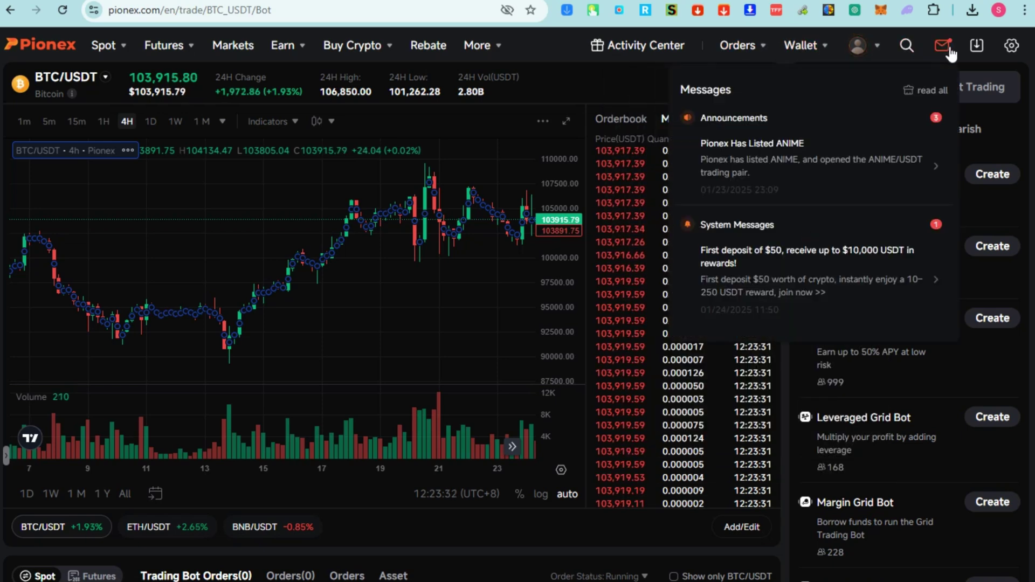
mouse_move(1007, 52)
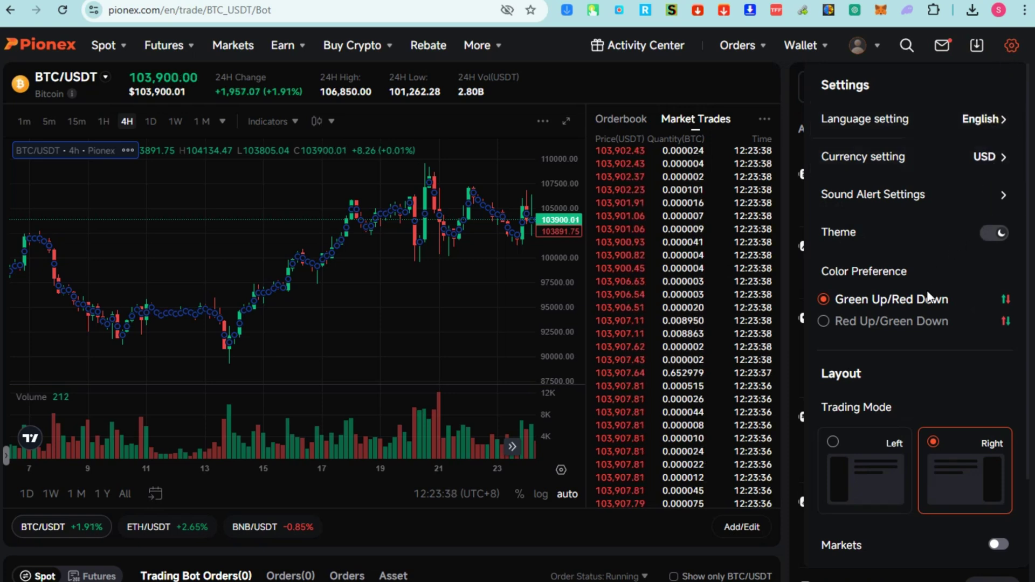
scroll(911, 372, "down", 2)
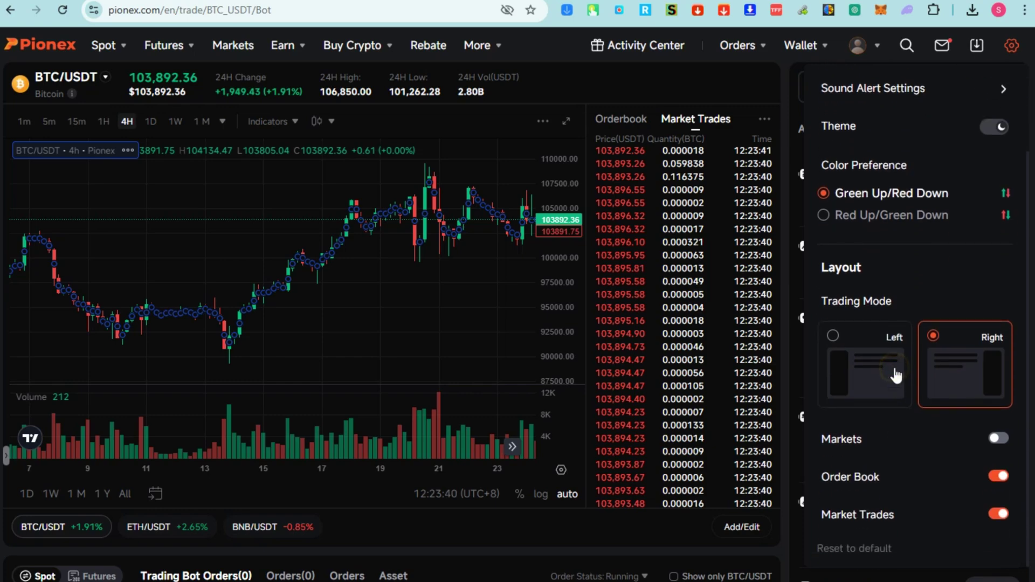
left_click(896, 375)
left_click(960, 372)
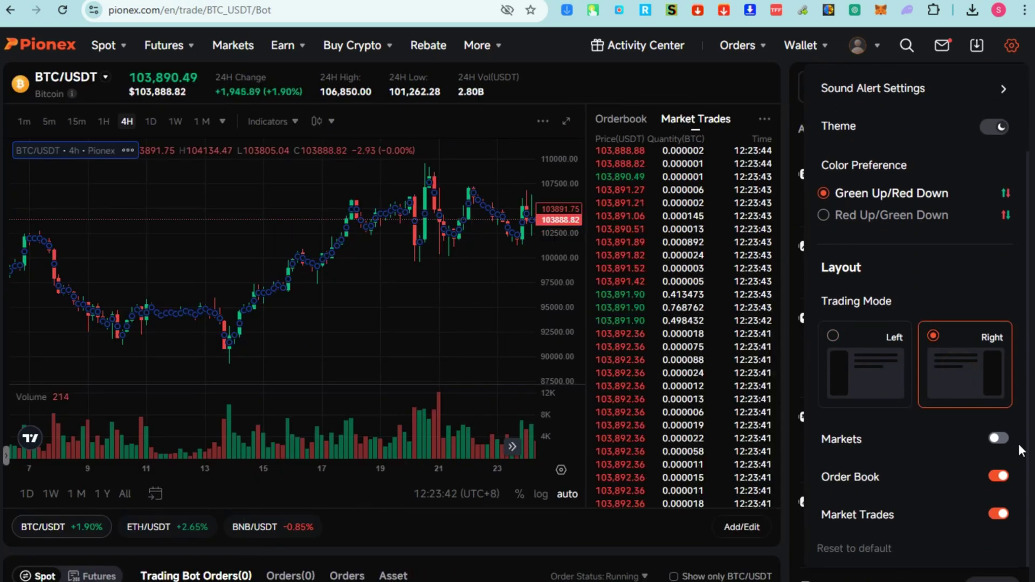
- Reopen the Settings panel from the gear icon after it closes
scroll(1016, 361, "down", 3)
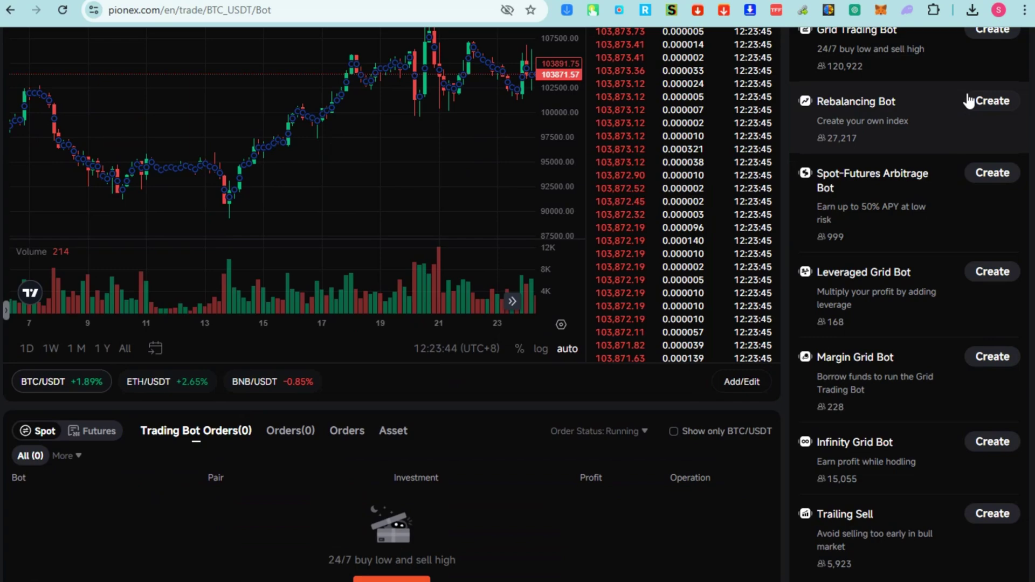
scroll(971, 100, "up", 3)
left_click(1011, 46)
scroll(916, 267, "down", 3)
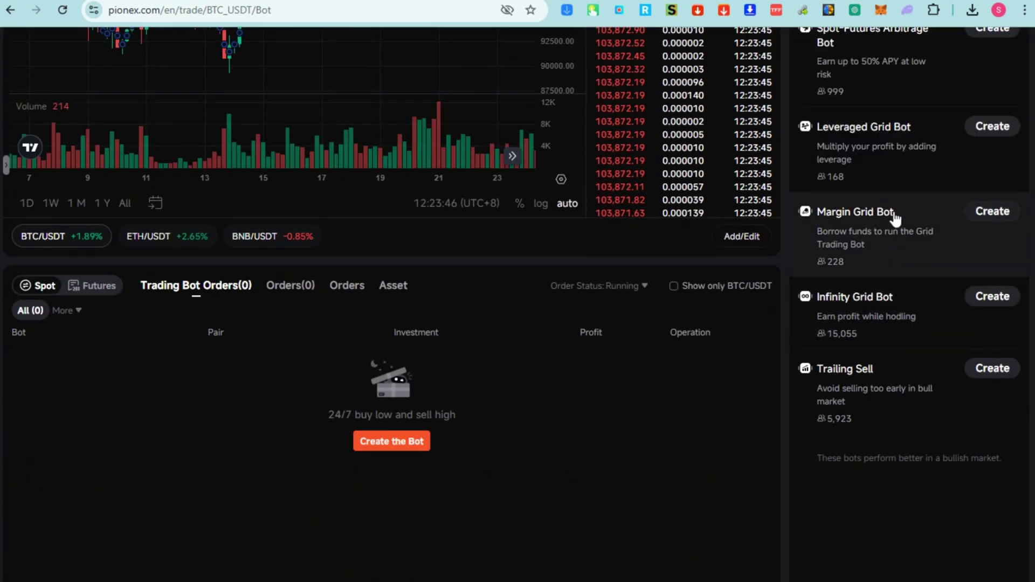
scroll(890, 215, "up", 3)
left_click(1011, 45)
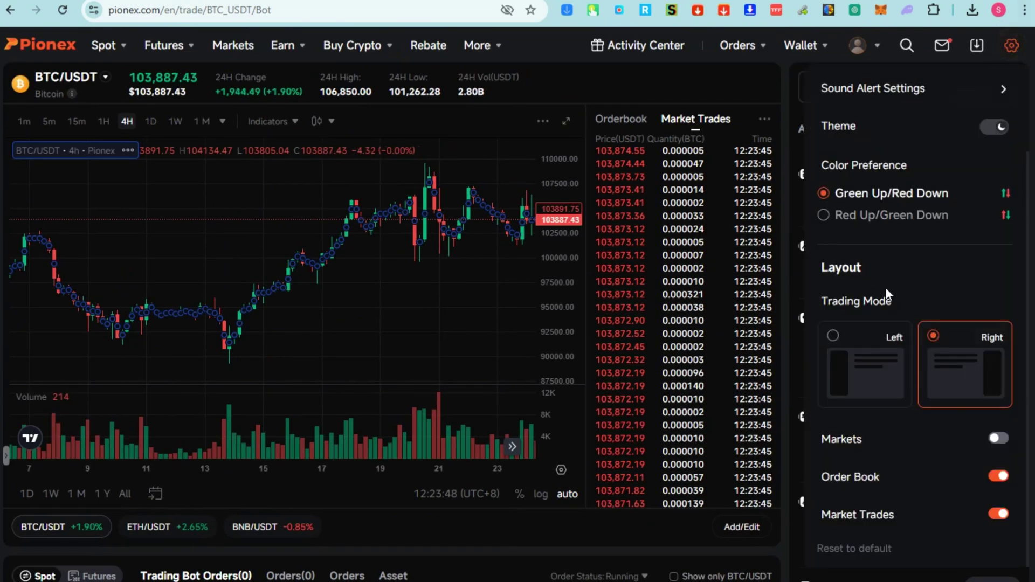
- Scroll through Settings to check English, USD, Green Up/Red Down and the Right layout
scroll(885, 286, "down", 1)
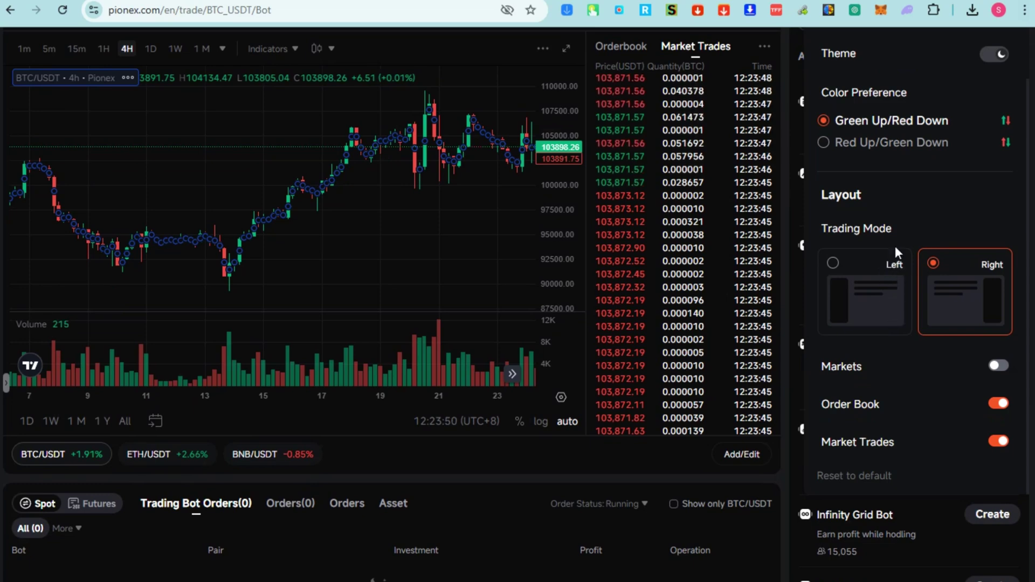
scroll(895, 246, "up", 2)
scroll(219, 157, "up", 1)
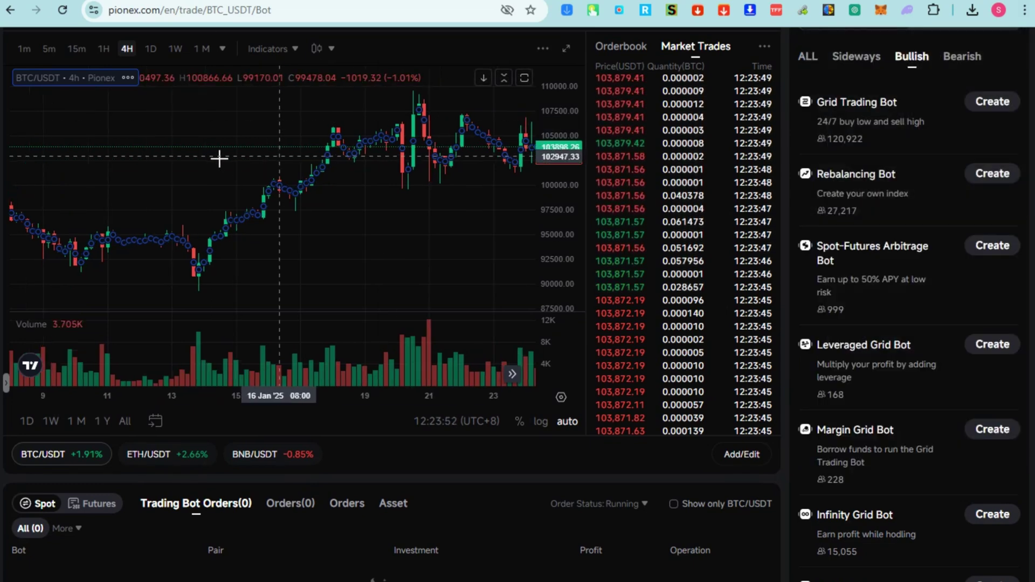
scroll(601, 69, "up", 1)
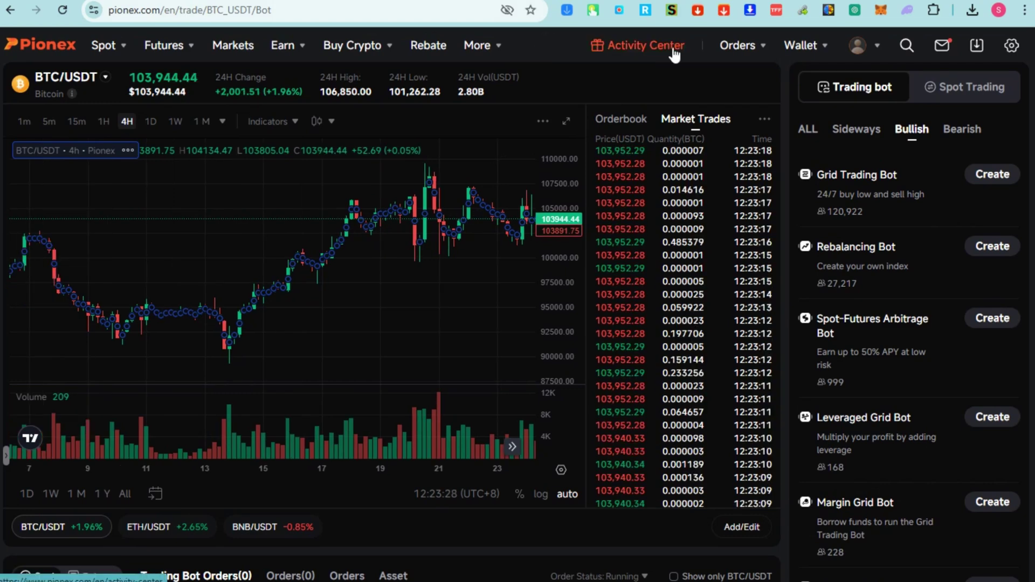
mouse_move(741, 49)
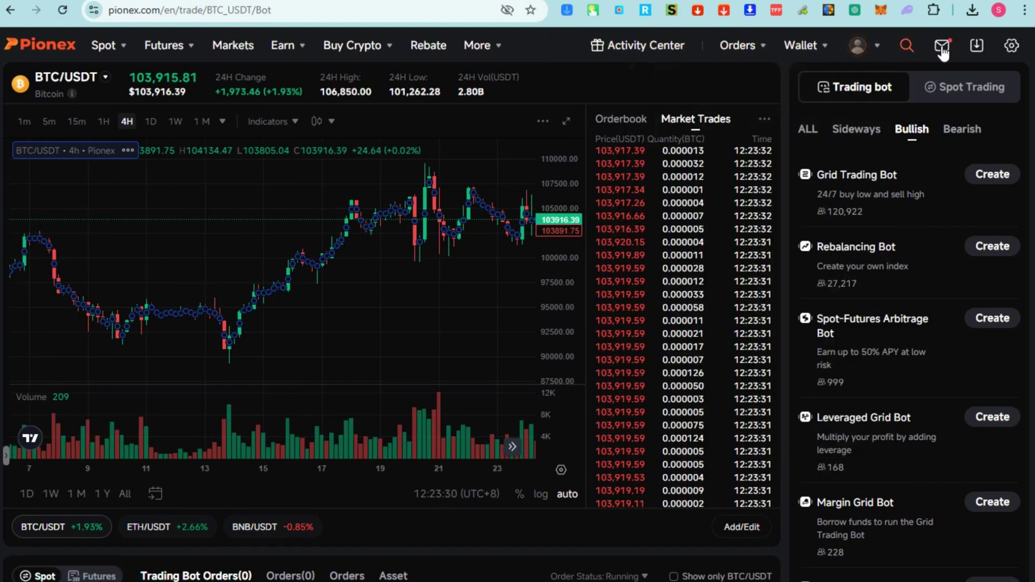
mouse_move(950, 54)
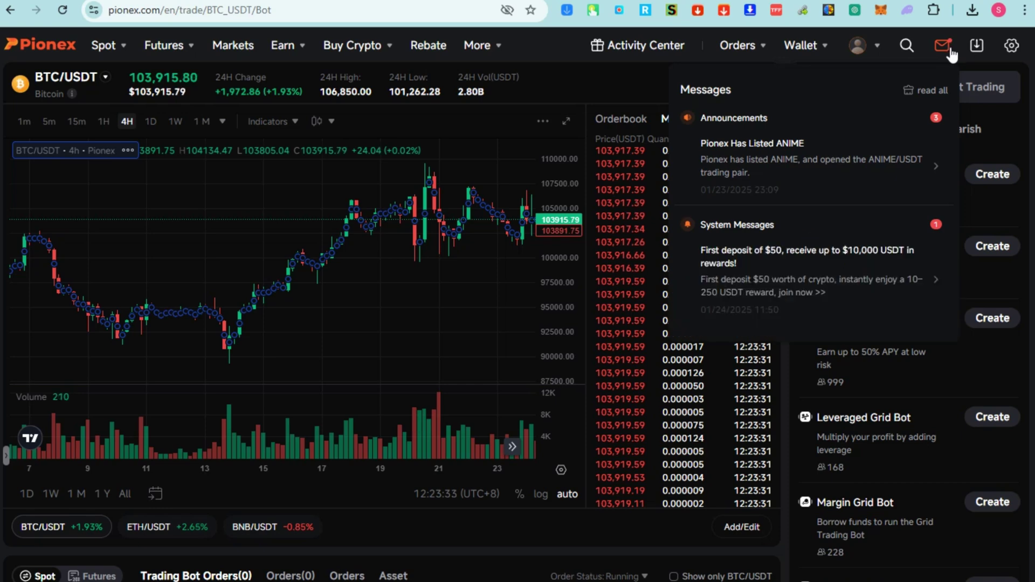
mouse_move(1012, 46)
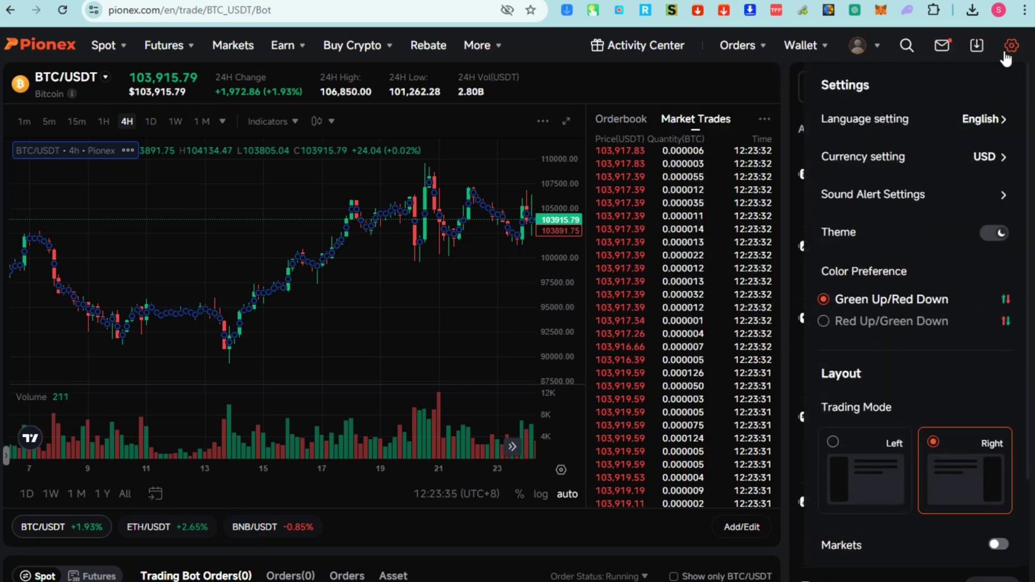